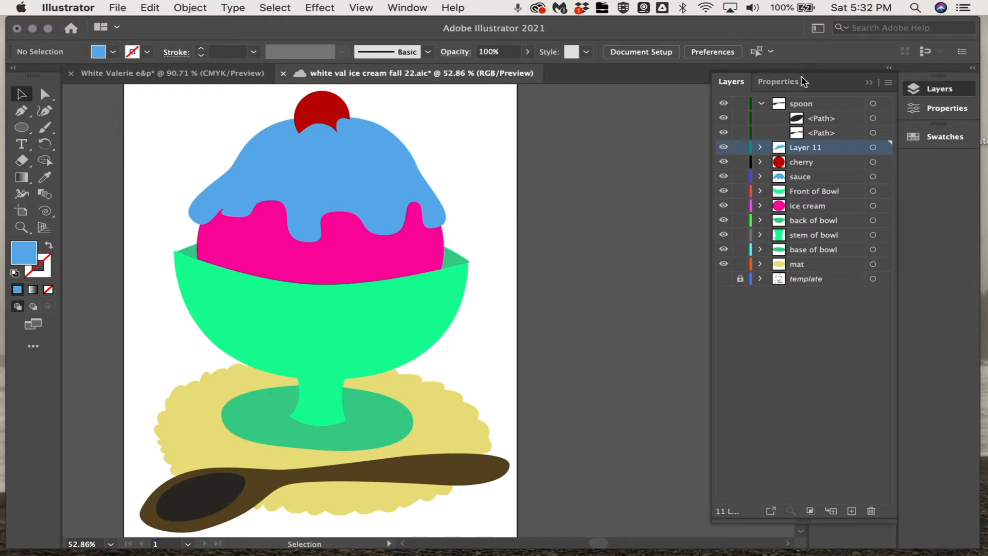
# Step: Collapse the spoon layer's contents and toggle the template layer's visibility to compare the artwork with the sketch
pyautogui.click(761, 105)
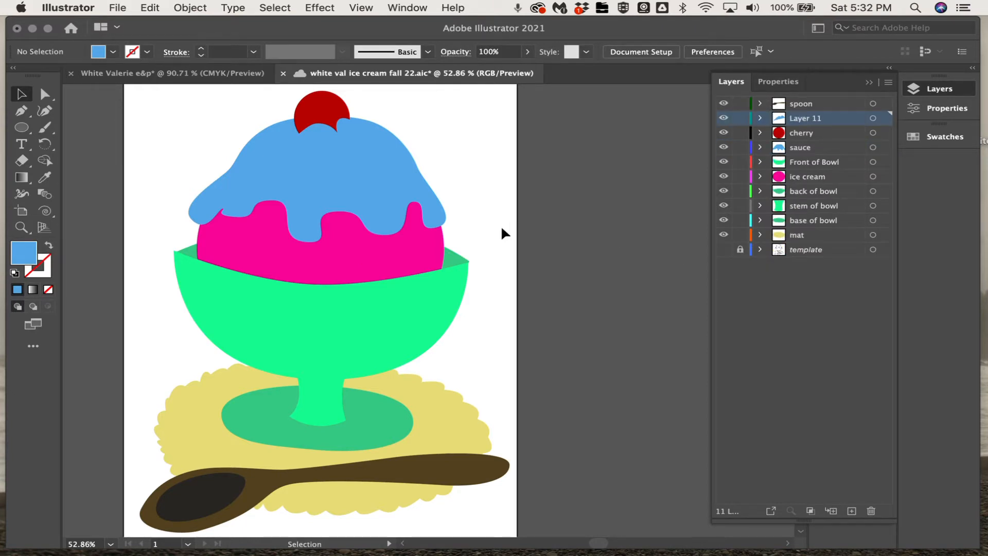
pyautogui.click(724, 250)
pyautogui.click(724, 251)
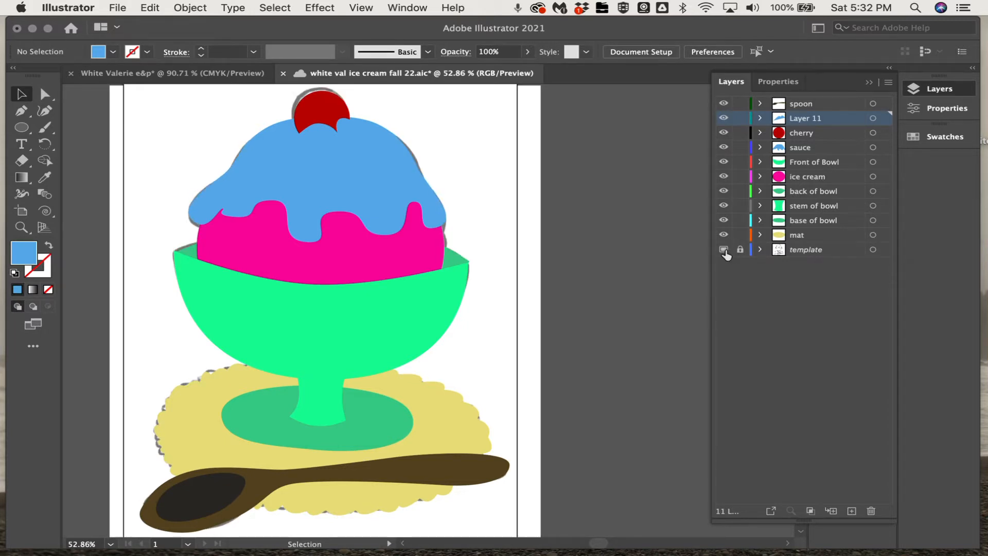
pyautogui.click(725, 251)
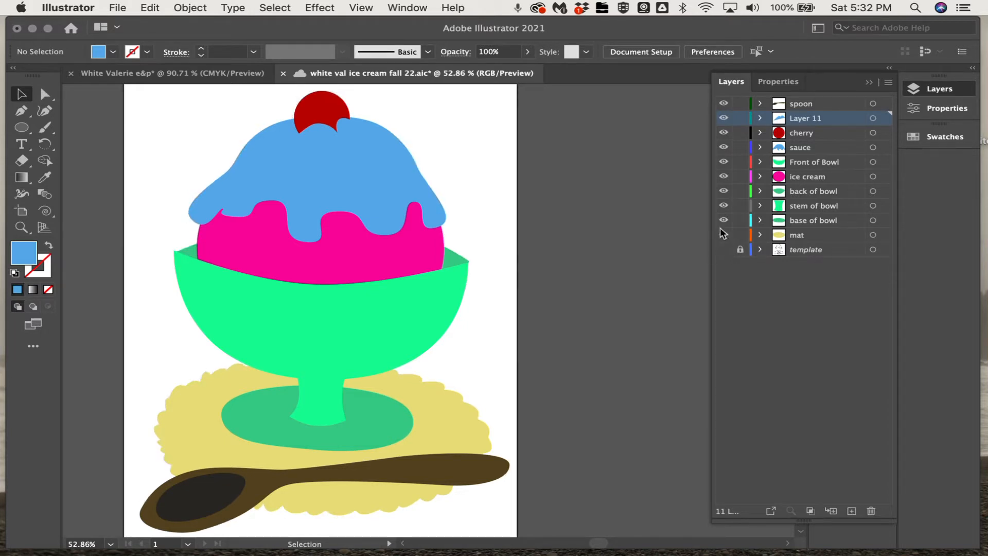
# Step: Toggle the visibility of the artwork layers from mat to spoon and return the document to preview mode
pyautogui.moveTo(724, 236); pyautogui.dragTo(721, 91)
pyautogui.moveTo(724, 235); pyautogui.dragTo(723, 94)
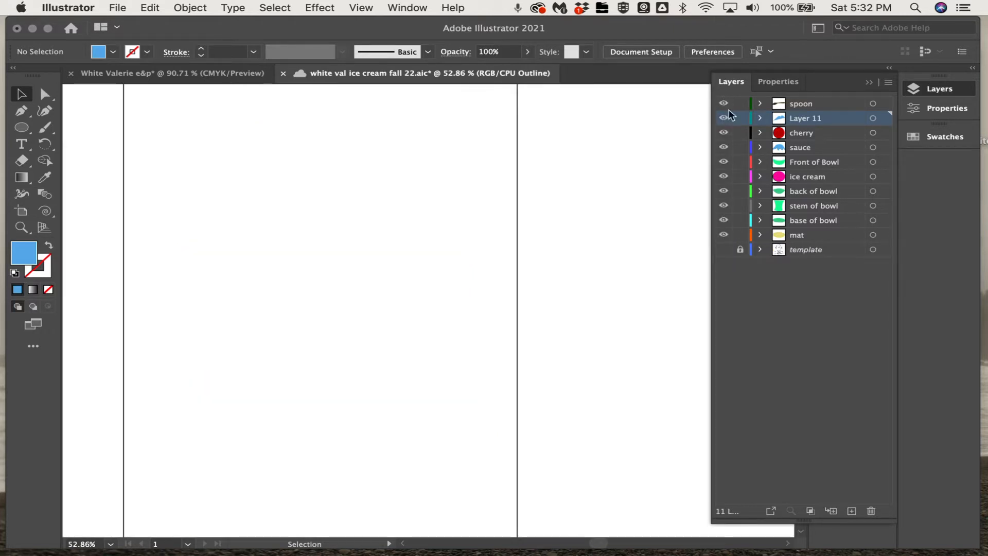
pyautogui.press('super+y')
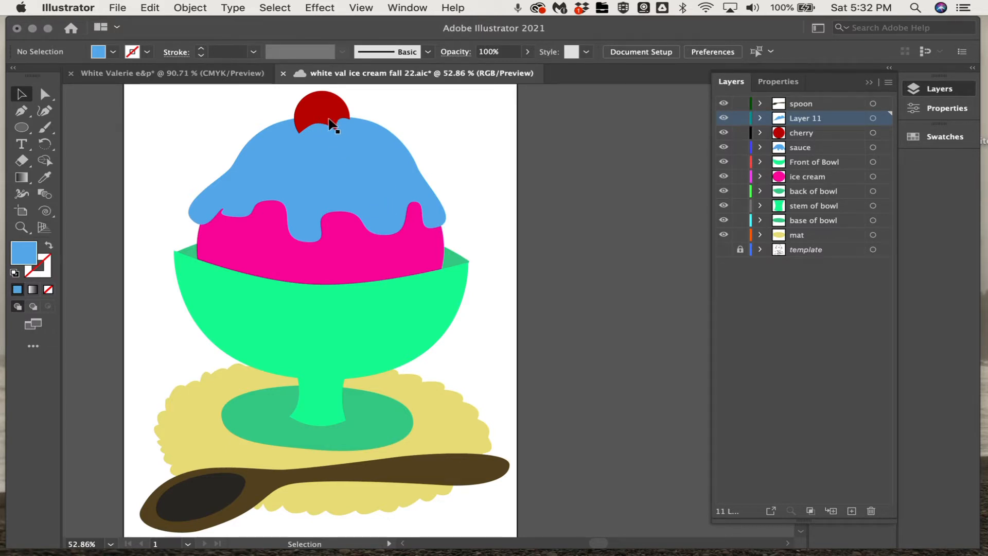
# Step: Examine the blue shape on Layer 11 with the sauce layer hidden, and show the sauce layer again
pyautogui.click(724, 148)
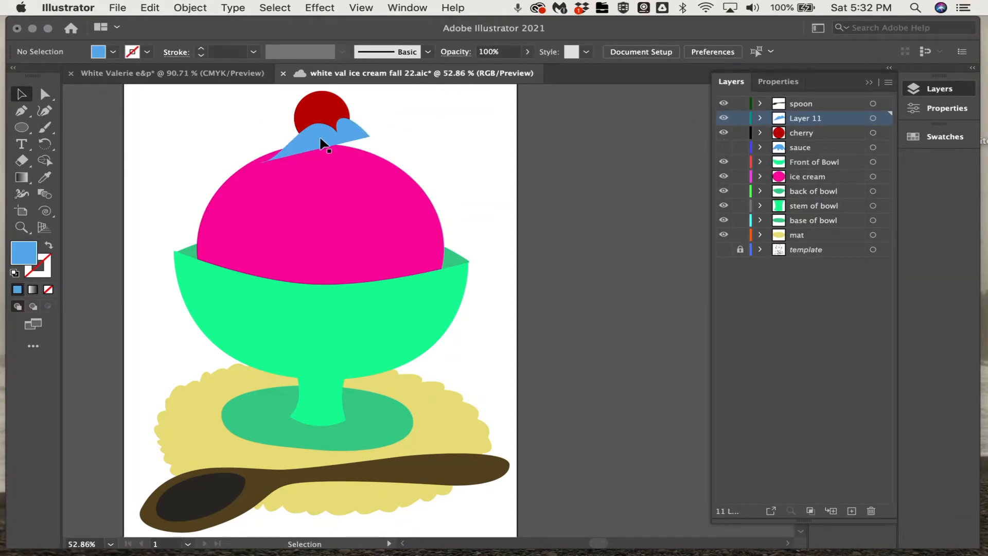
pyautogui.click(330, 146)
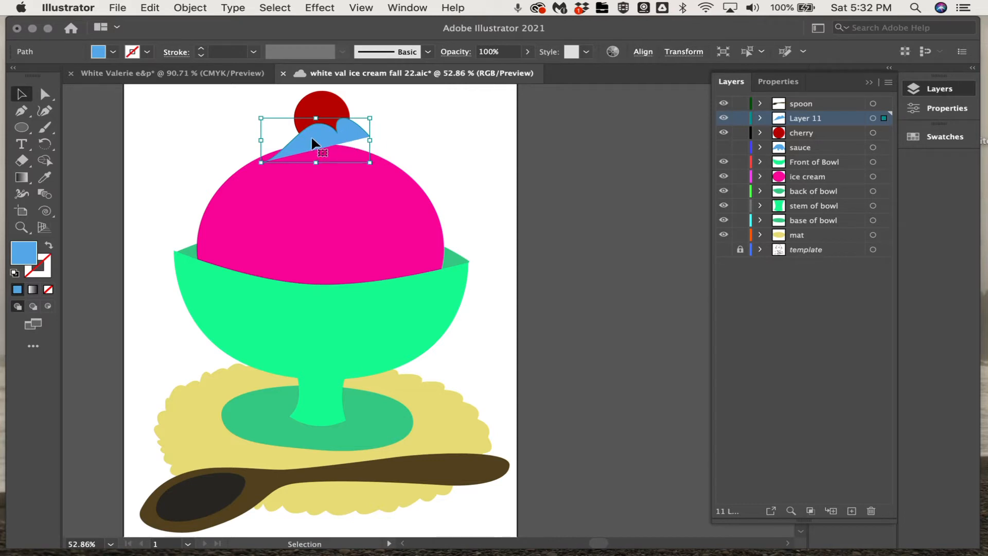
pyautogui.click(724, 148)
pyautogui.click(725, 148)
pyautogui.click(725, 148)
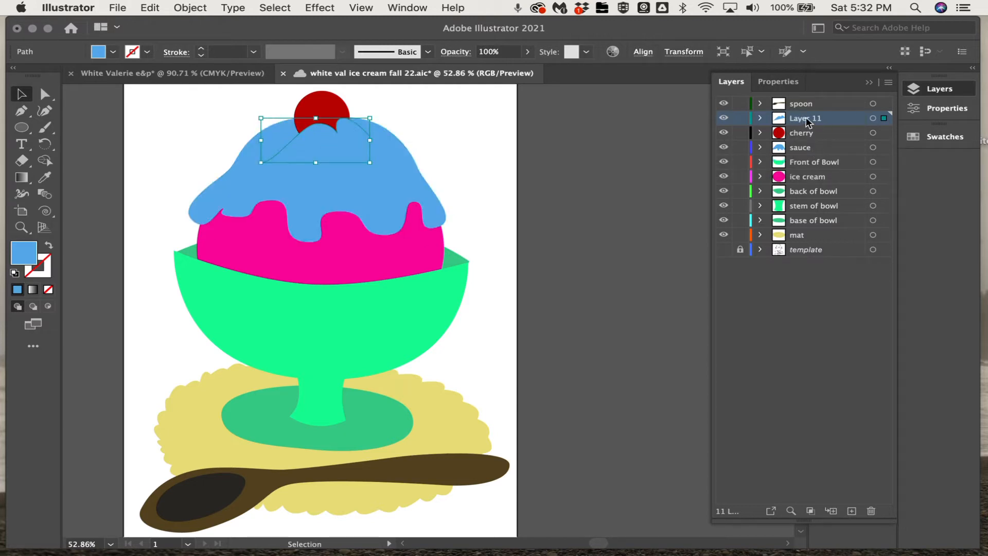
# Step: Rename Layer 11 as blob and move its blue shape slightly up over the cherry
pyautogui.doubleClick(806, 119)
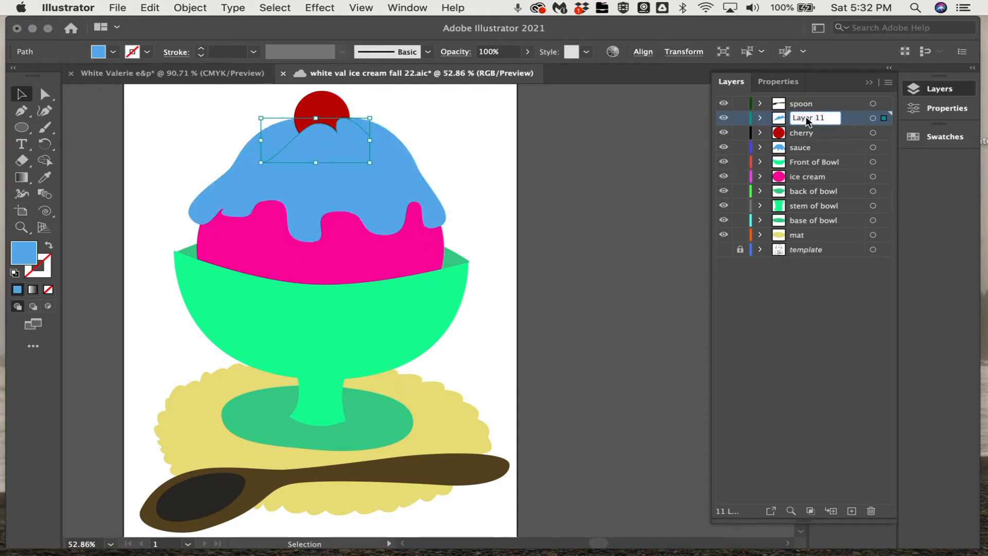
pyautogui.write('blob')
pyautogui.click(470, 154)
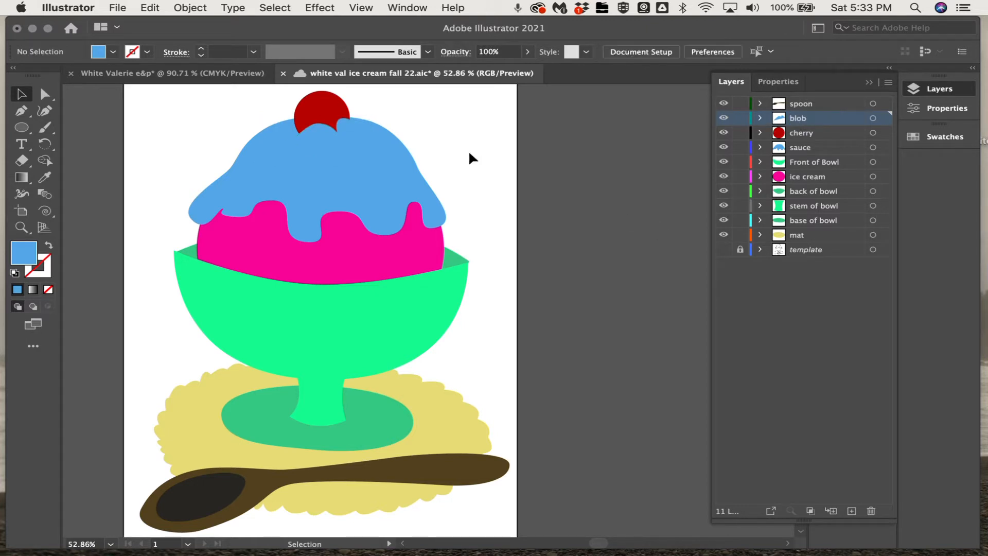
pyautogui.moveTo(329, 142)
pyautogui.mouseDown()
pyautogui.moveTo(337, 124)
pyautogui.moveTo(315, 97)
pyautogui.moveTo(221, 100)
pyautogui.moveTo(337, 121)
pyautogui.moveTo(327, 134)
pyautogui.mouseUp()
pyautogui.click(484, 154)
# Step: Select the front of the bowl and save the illustration
pyautogui.click(386, 328)
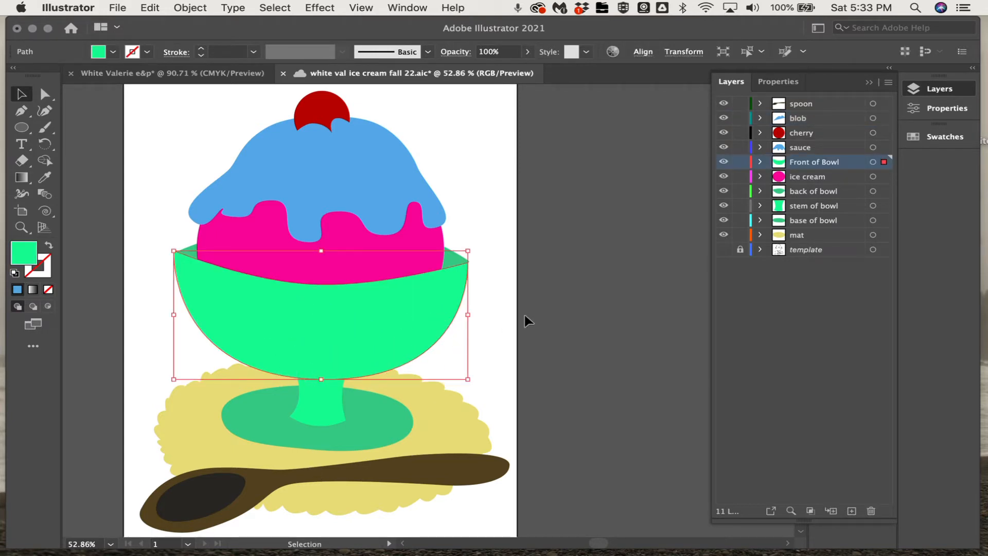
pyautogui.click(551, 375)
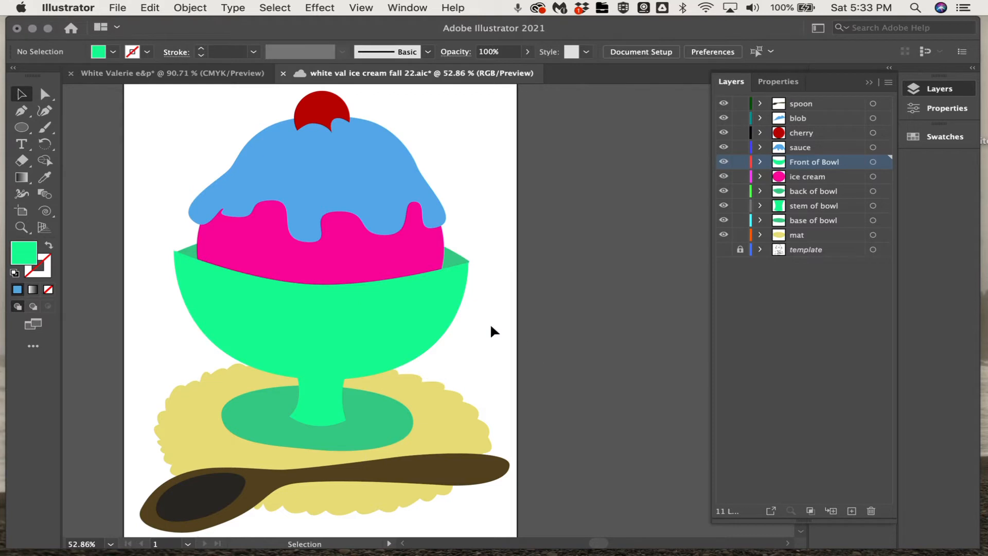
pyautogui.click(389, 309)
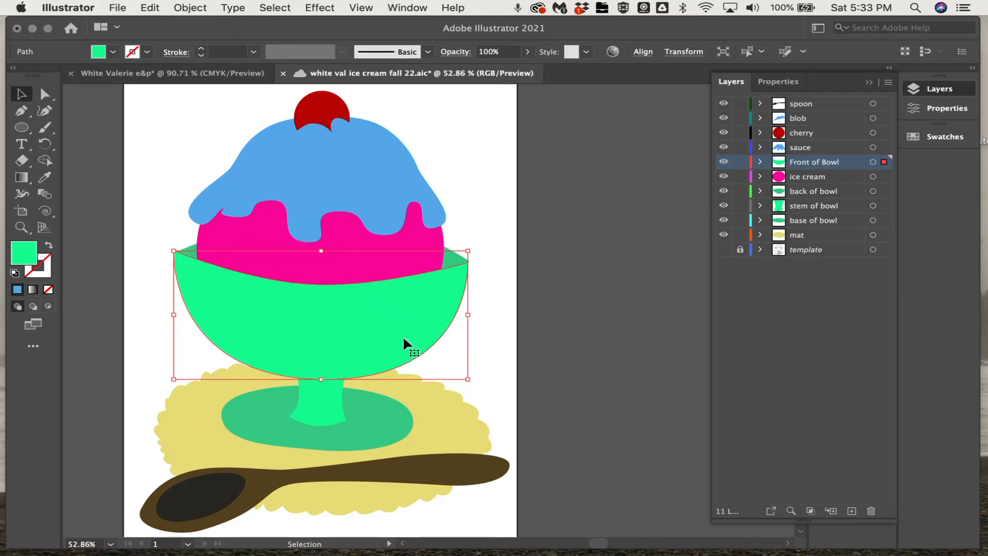
pyautogui.press('super+s')
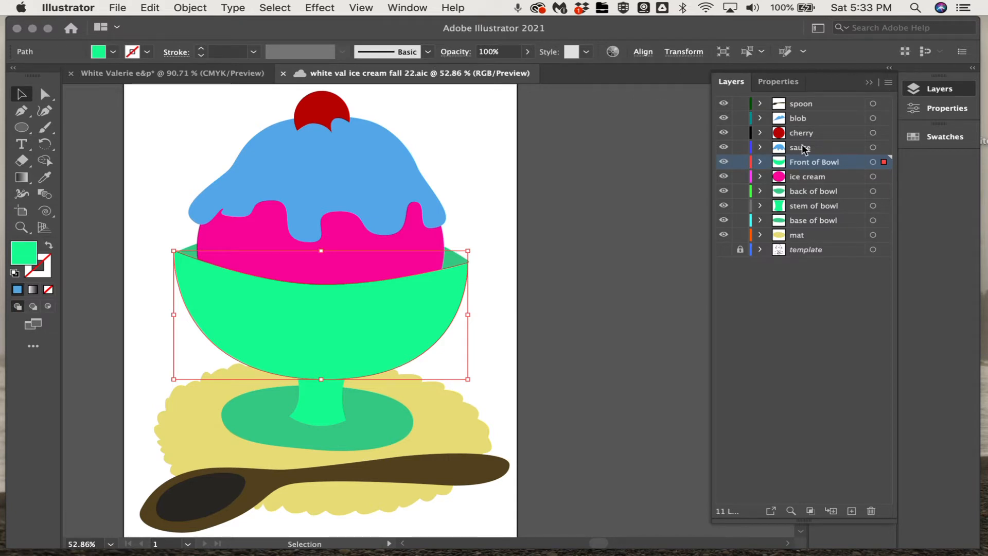
# Step: Examine the object properties of the bowl front, cherry, sauce and ice cream shapes
pyautogui.click(783, 81)
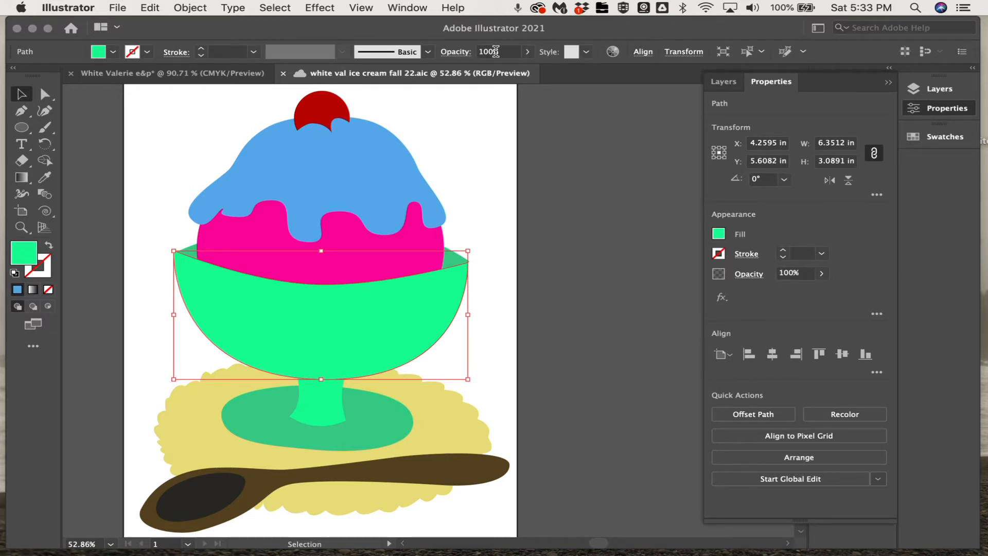
pyautogui.click(402, 8)
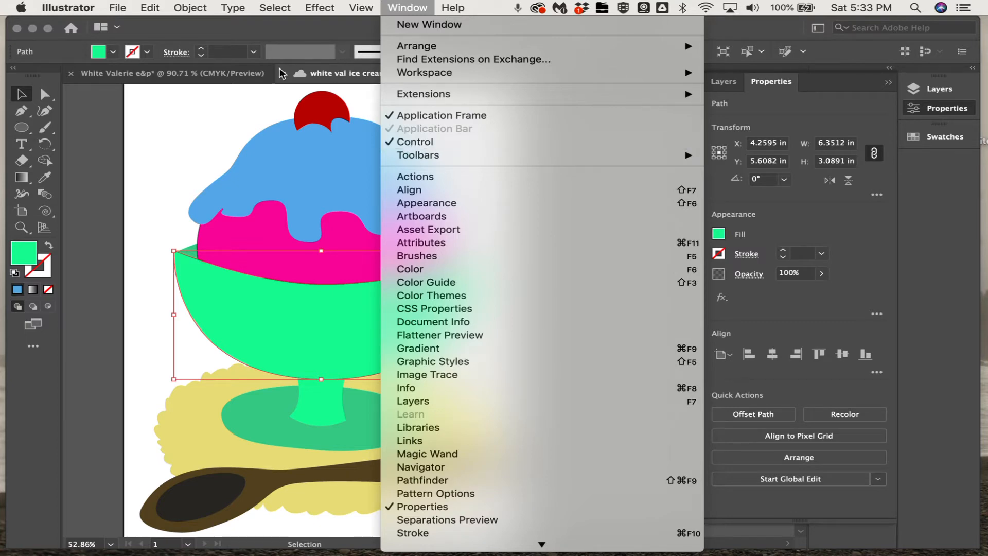
pyautogui.click(405, 6)
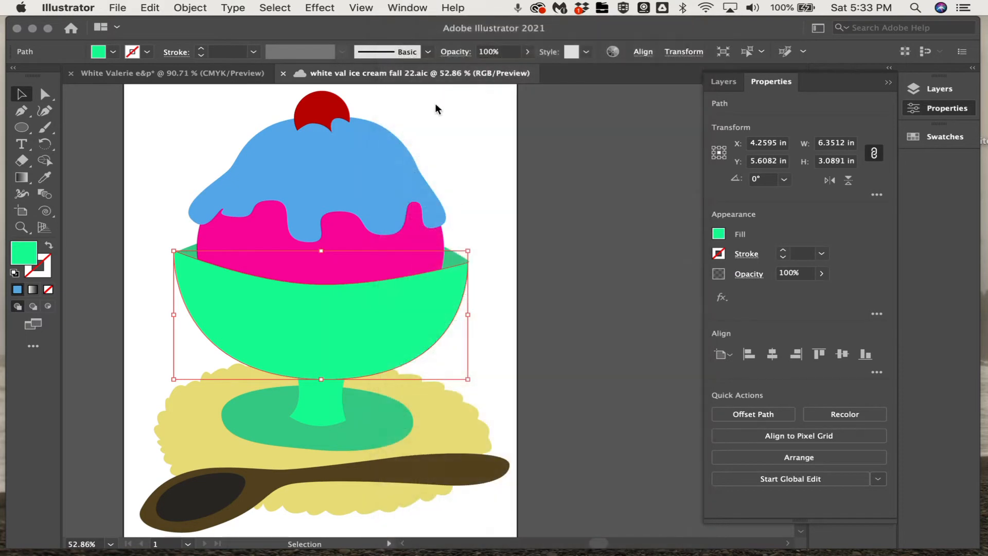
pyautogui.click(348, 162)
pyautogui.click(331, 103)
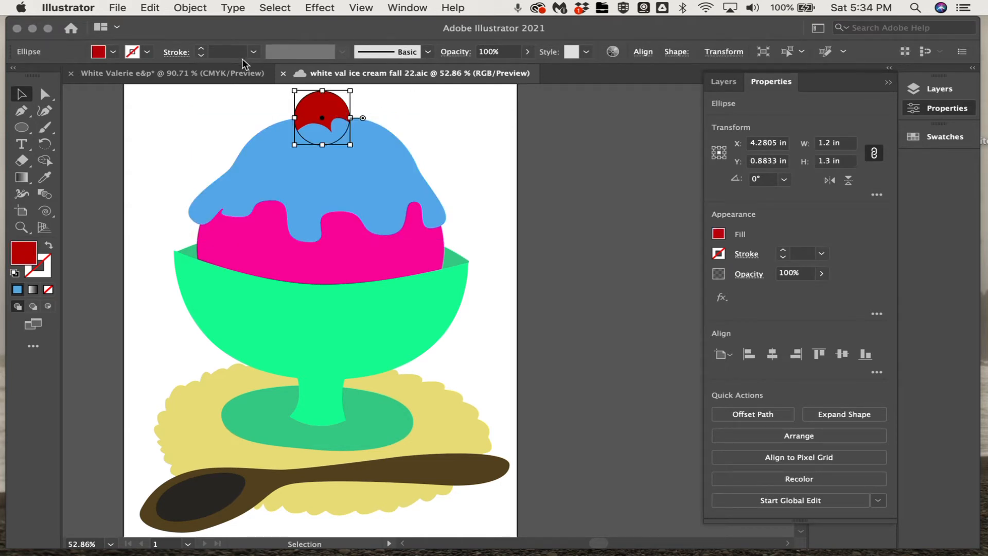
pyautogui.click(385, 163)
pyautogui.click(359, 268)
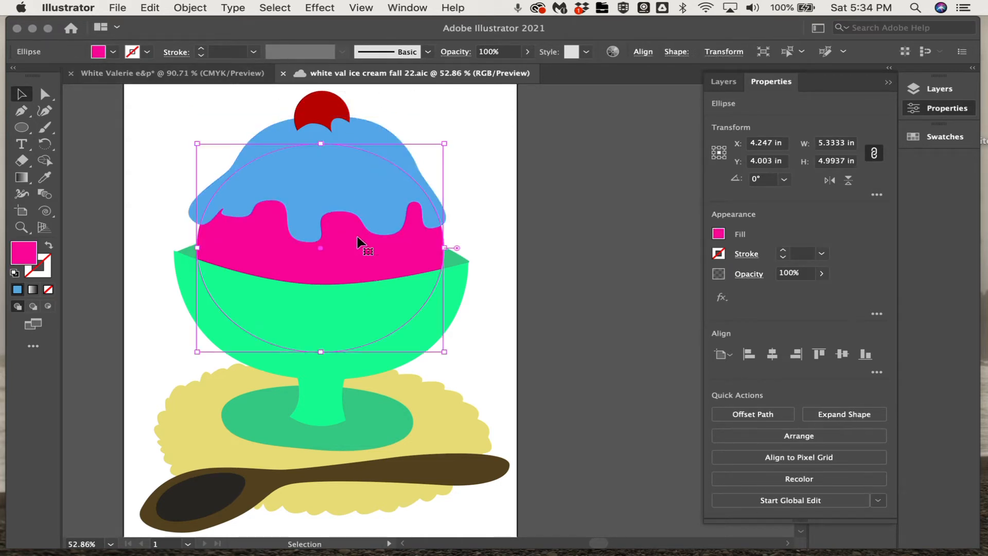
pyautogui.click(675, 292)
# Step: Set the opacity of the front of the bowl to 59%
pyautogui.click(388, 309)
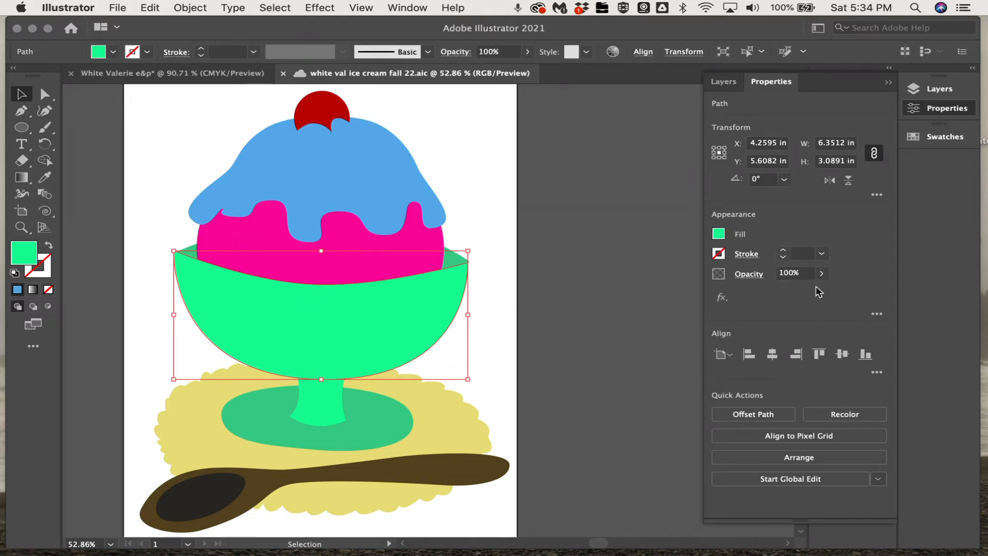
pyautogui.click(530, 52)
pyautogui.click(493, 69)
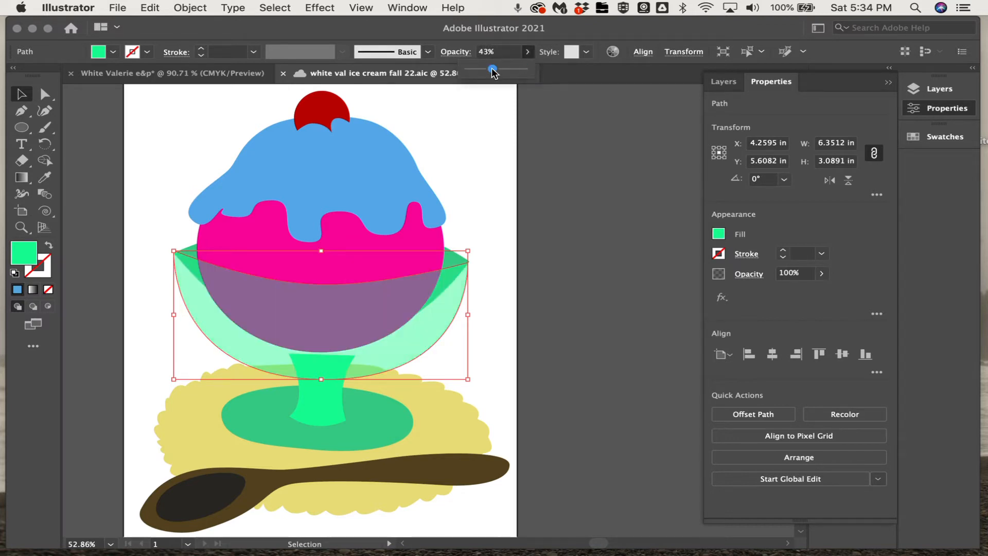
pyautogui.moveTo(493, 70)
pyautogui.mouseDown()
pyautogui.moveTo(478, 71)
pyautogui.moveTo(526, 73)
pyautogui.moveTo(479, 71)
pyautogui.moveTo(512, 72)
pyautogui.moveTo(503, 74)
pyautogui.mouseUp()
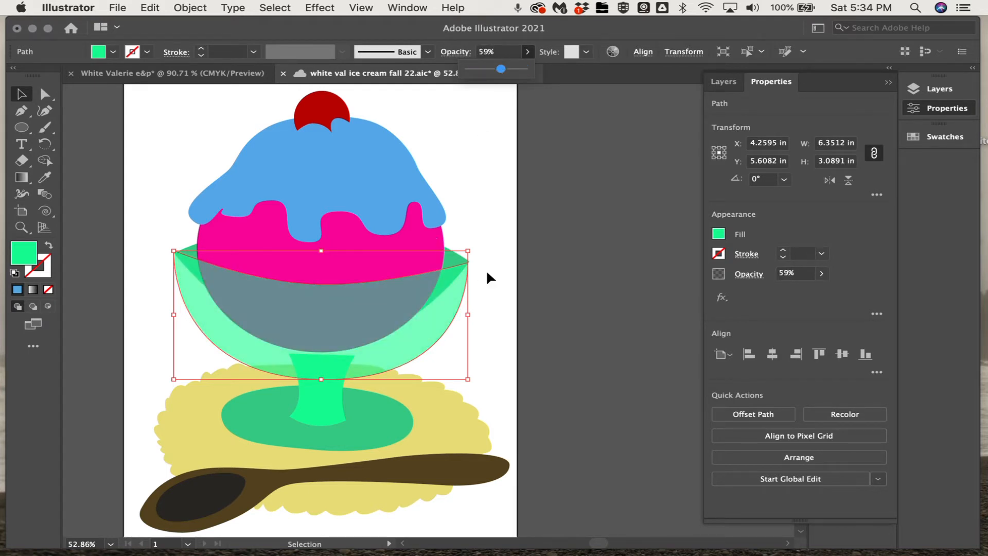
pyautogui.click(555, 288)
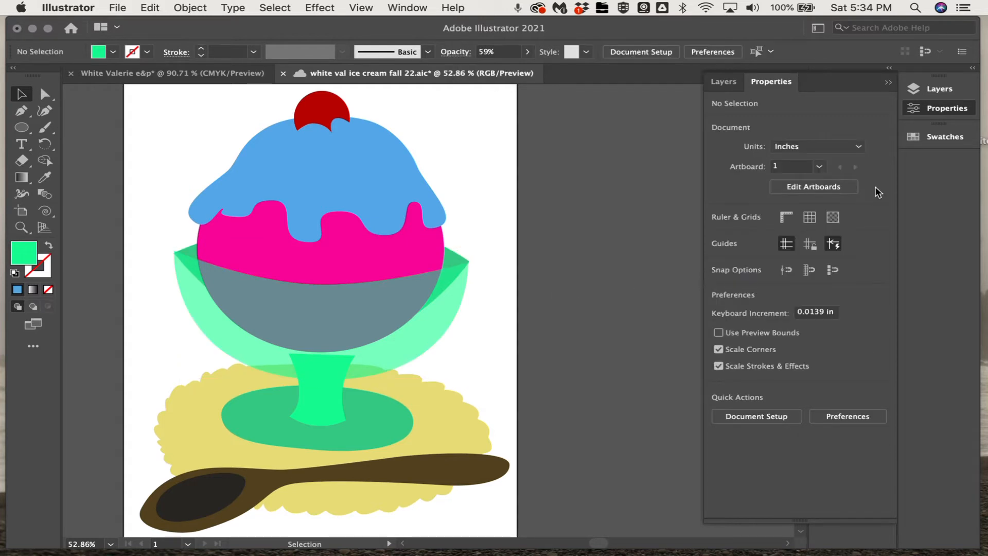
# Step: Lock every layer except ice cream
pyautogui.click(723, 82)
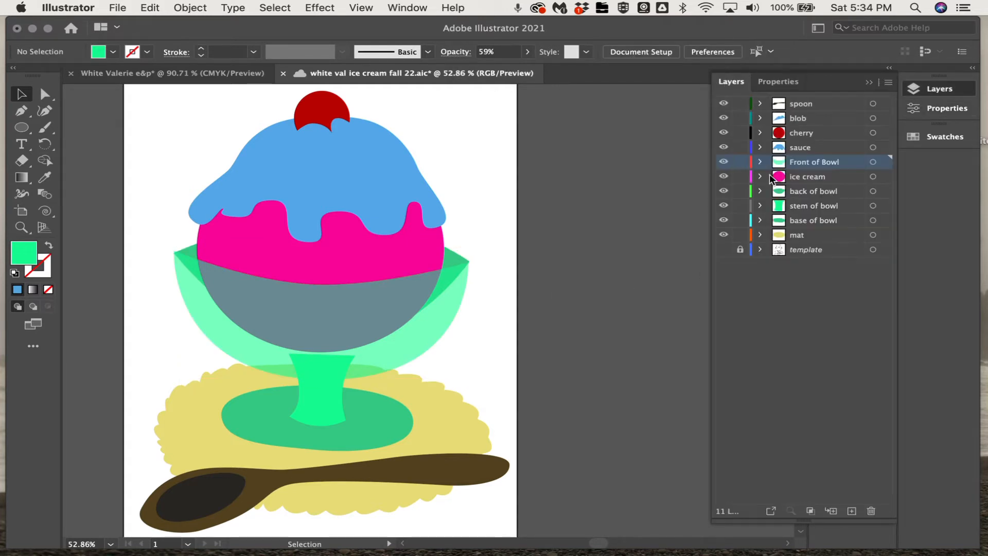
pyautogui.click(740, 206)
pyautogui.click(741, 221)
pyautogui.click(740, 162)
pyautogui.click(740, 147)
pyautogui.click(740, 133)
pyautogui.click(740, 118)
pyautogui.click(741, 104)
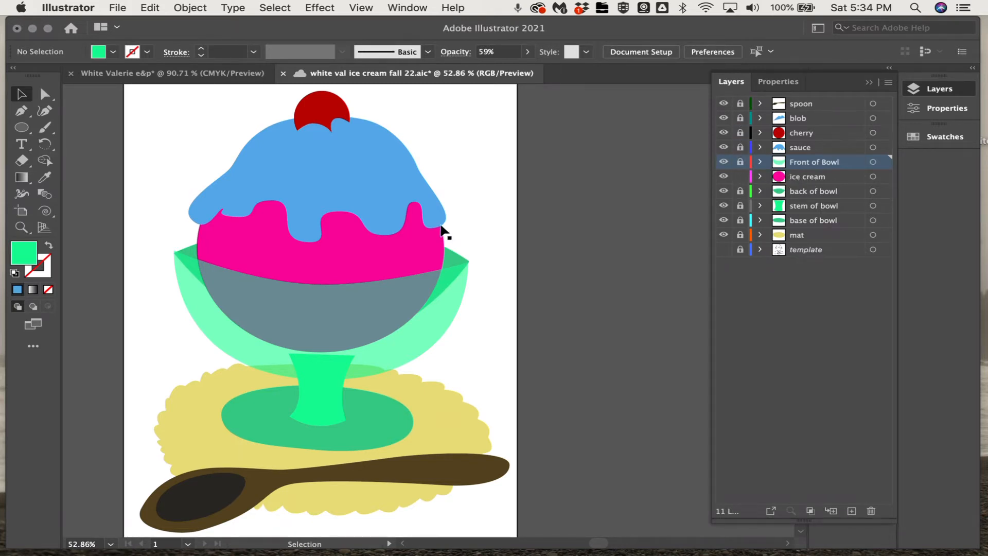
# Step: Add four anchor points with the Pen tool along the lower curve of the pink ice cream ellipse, two on each side
pyautogui.click(403, 261)
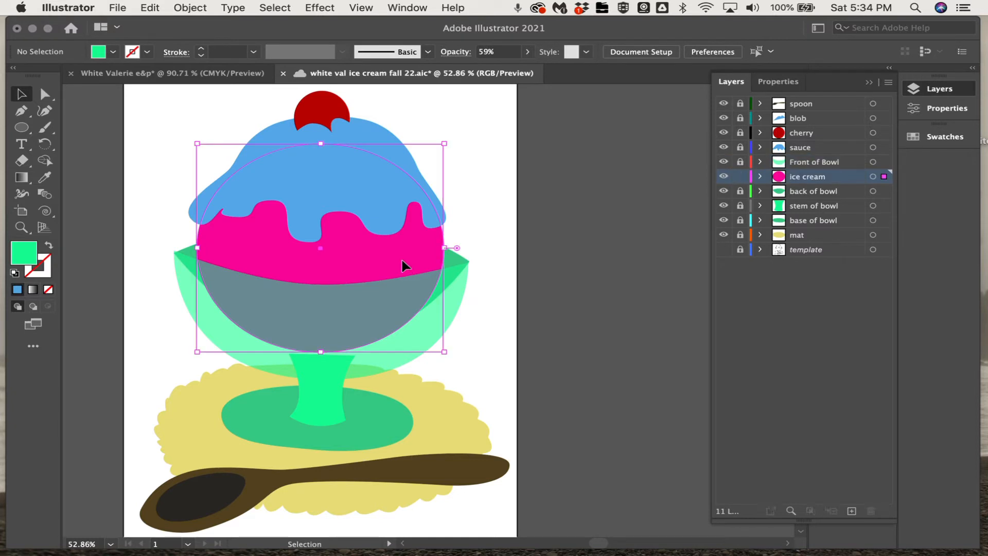
pyautogui.click(24, 111)
pyautogui.scroll(5, 319, 360)
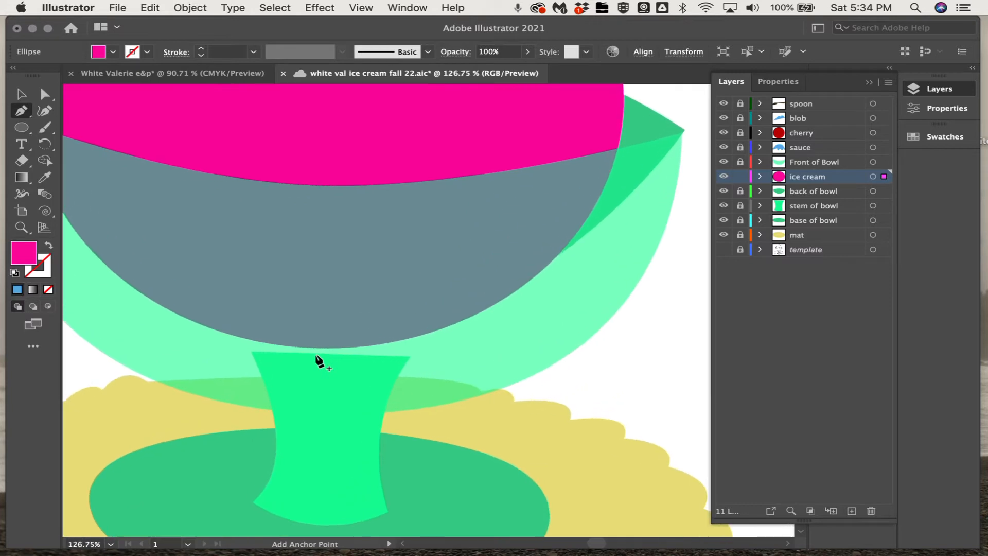
pyautogui.hscroll(-4, 320, 360)
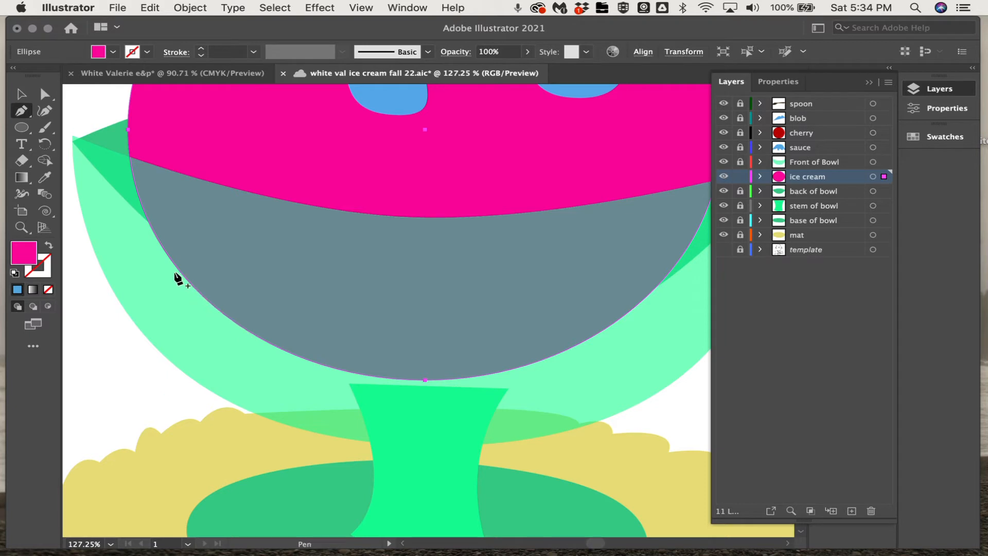
pyautogui.click(227, 315)
pyautogui.click(639, 304)
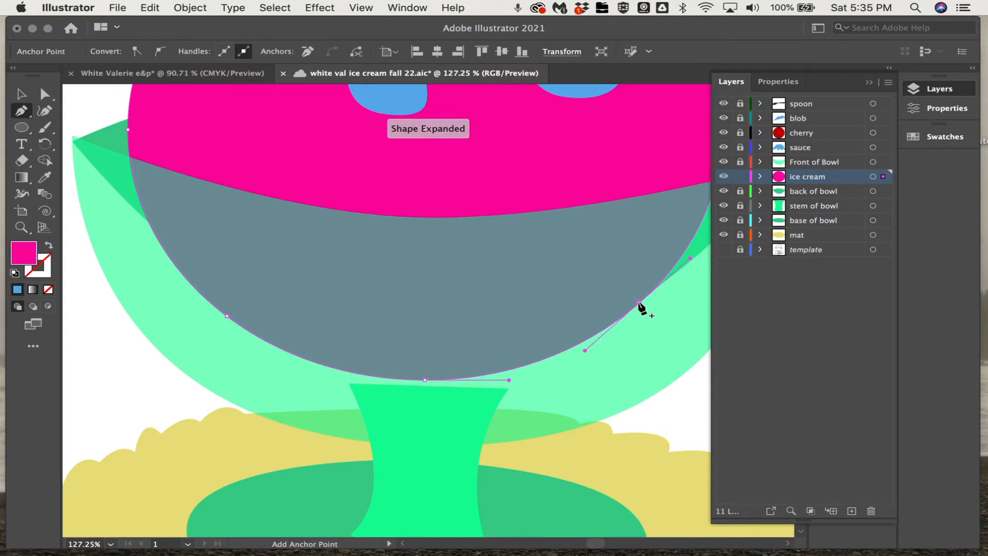
pyautogui.click(559, 355)
pyautogui.click(328, 367)
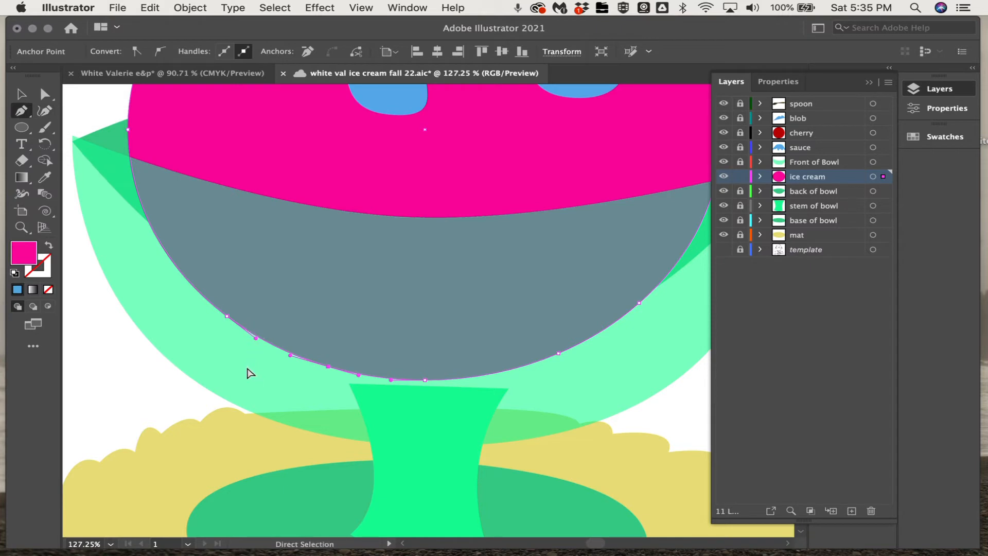
# Step: Move the ice cream's lower-left and bottom anchor points outward toward the bowl's edge to make its underside irregular
pyautogui.keyDown('super'); pyautogui.click(227, 322); pyautogui.keyUp('super')
pyautogui.moveTo(227, 322); pyautogui.dragTo(211, 361)
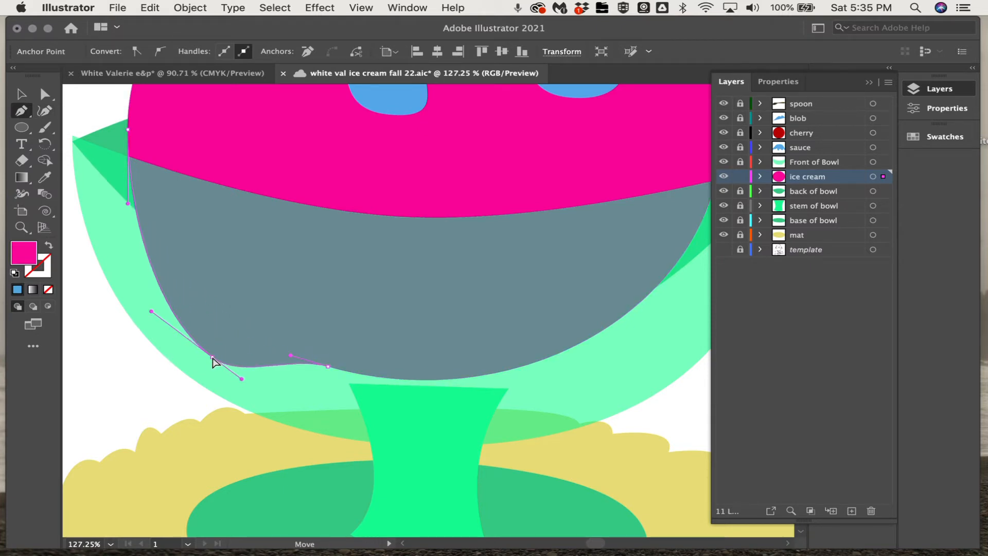
pyautogui.moveTo(328, 367); pyautogui.dragTo(328, 402)
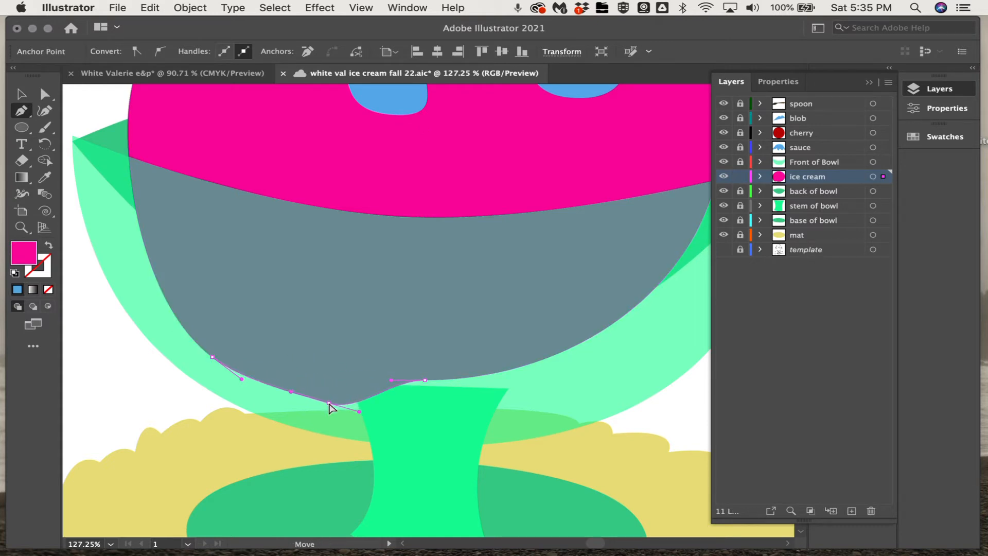
pyautogui.moveTo(424, 382); pyautogui.dragTo(424, 409)
pyautogui.moveTo(330, 402); pyautogui.dragTo(248, 390)
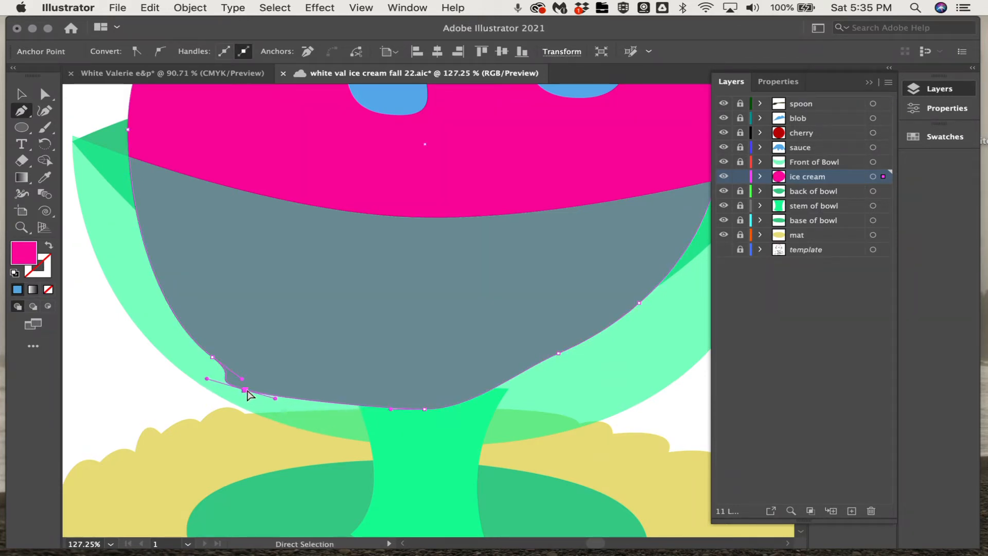
# Step: Add an anchor point on the ice cream's lower-left edge and pull its curves into a notch with a rounded drip beside it
pyautogui.click(303, 400)
pyautogui.moveTo(303, 399); pyautogui.dragTo(314, 445)
pyautogui.moveTo(257, 393); pyautogui.dragTo(299, 420)
pyautogui.hscroll(1, 433, 409)
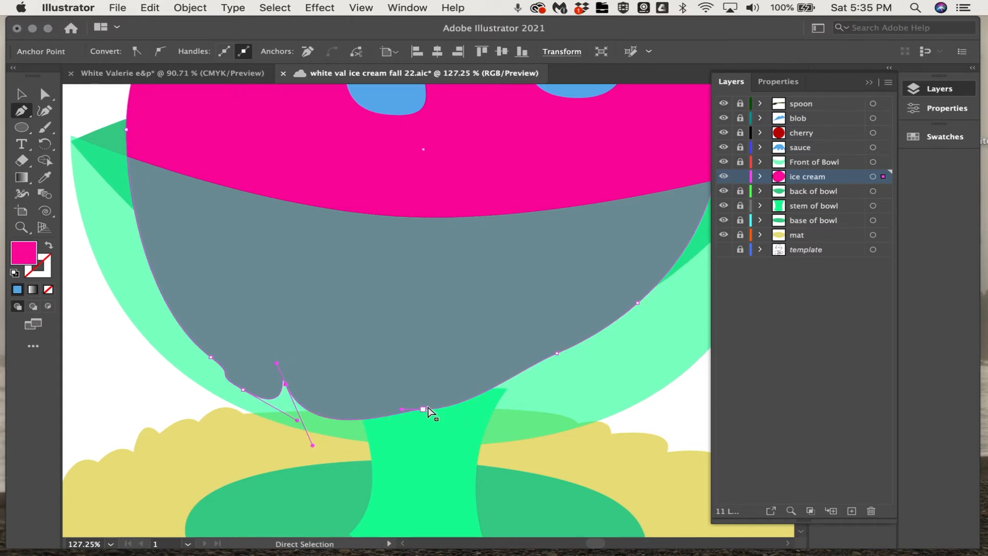
# Step: Shift the ice cream's bottom anchor point left, add another at bottom centre, and pull it down into a wide rounded drip
pyautogui.moveTo(423, 410); pyautogui.dragTo(358, 410)
pyautogui.click(426, 407)
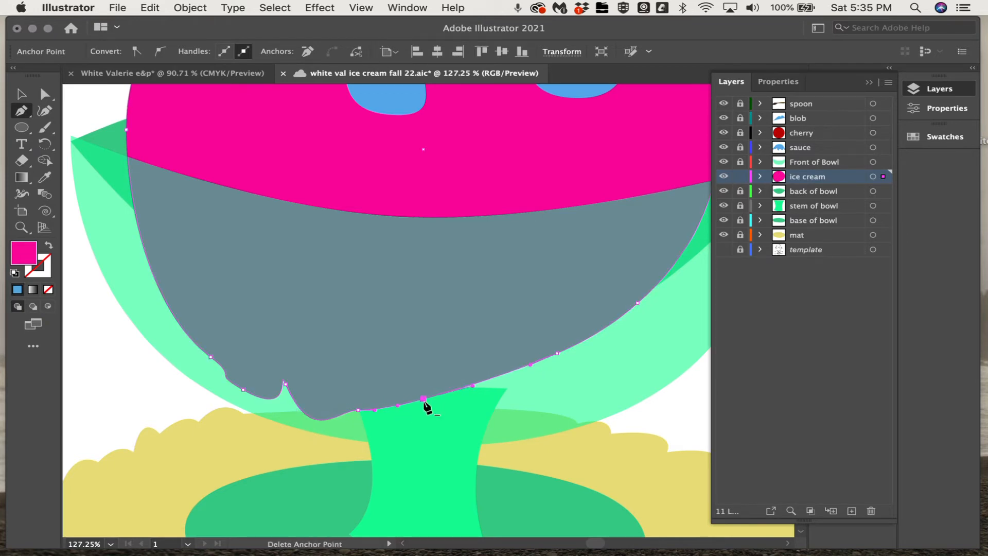
pyautogui.moveTo(426, 407); pyautogui.dragTo(555, 420)
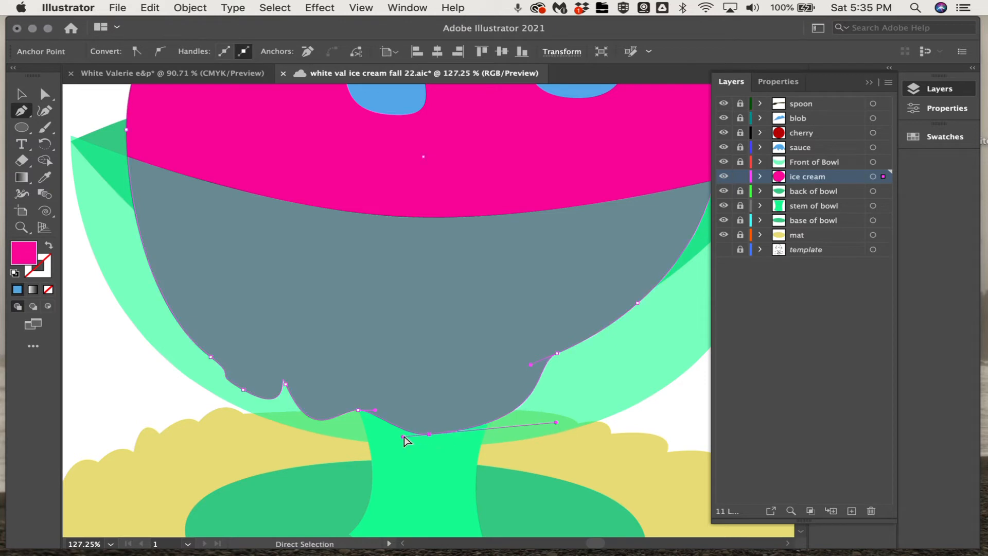
pyautogui.moveTo(403, 437); pyautogui.dragTo(358, 435)
pyautogui.moveTo(339, 433); pyautogui.dragTo(341, 433)
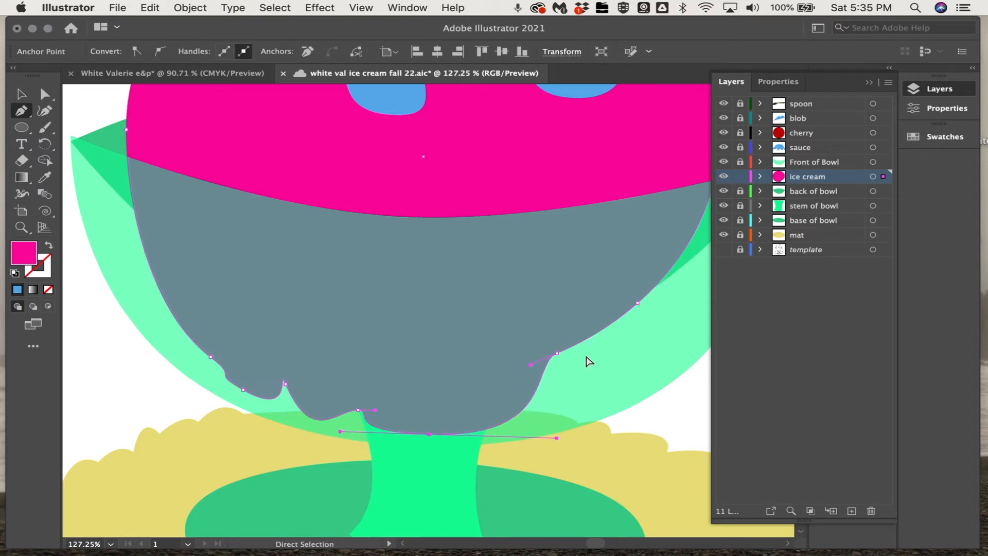
# Step: Move the lower-right anchor points of the ice cream outward and down to form a small notch right of the stem
pyautogui.moveTo(557, 355); pyautogui.dragTo(638, 389)
pyautogui.click(565, 379)
pyautogui.moveTo(527, 424); pyautogui.dragTo(503, 437)
pyautogui.keyDown('super'); pyautogui.click(566, 405); pyautogui.keyUp('super')
# Step: Add an anchor point on the ice cream's lower-right edge and pull it and the one above outward toward the bowl
pyautogui.click(625, 348)
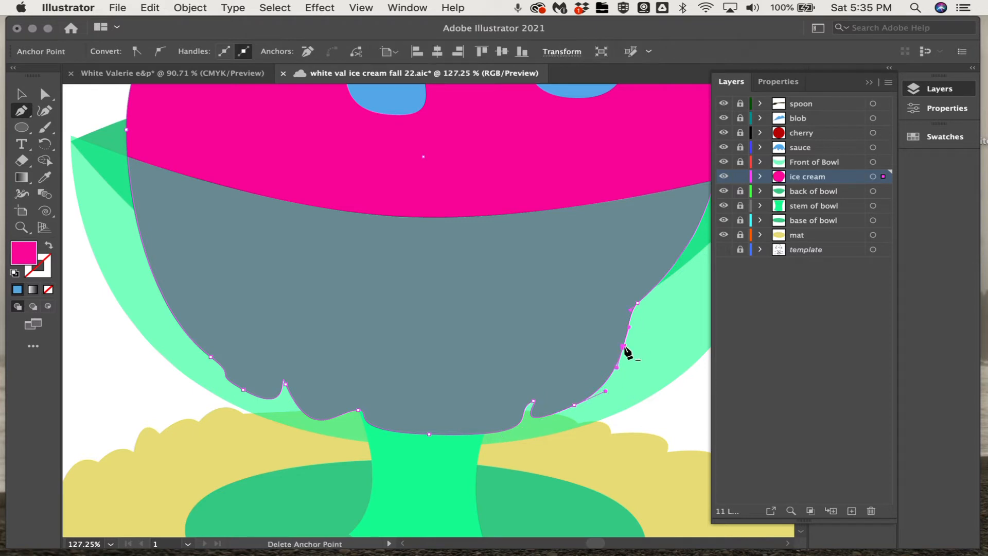
pyautogui.moveTo(624, 346); pyautogui.dragTo(638, 377)
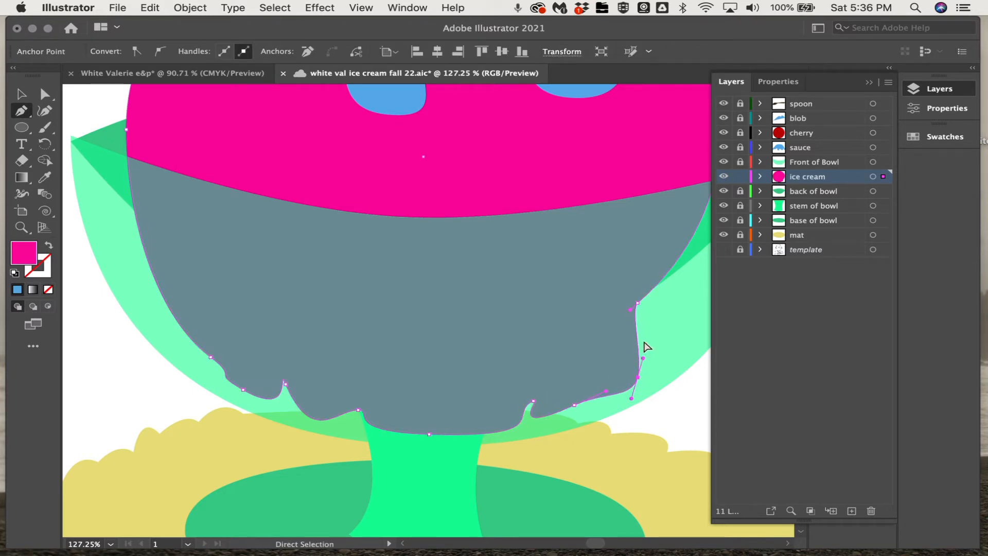
pyautogui.moveTo(638, 303); pyautogui.dragTo(682, 345)
pyautogui.hscroll(5, 682, 348)
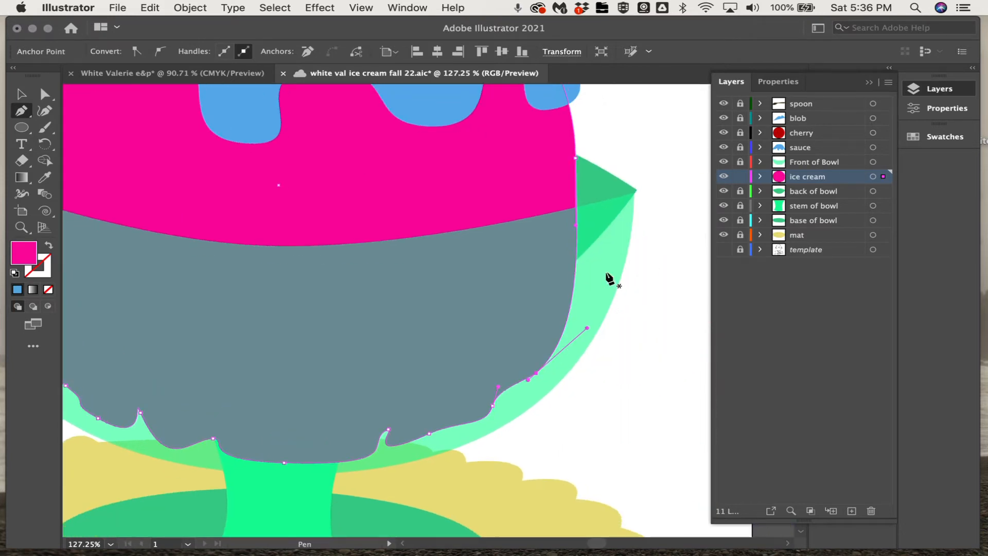
pyautogui.hscroll(-8, 422, 375)
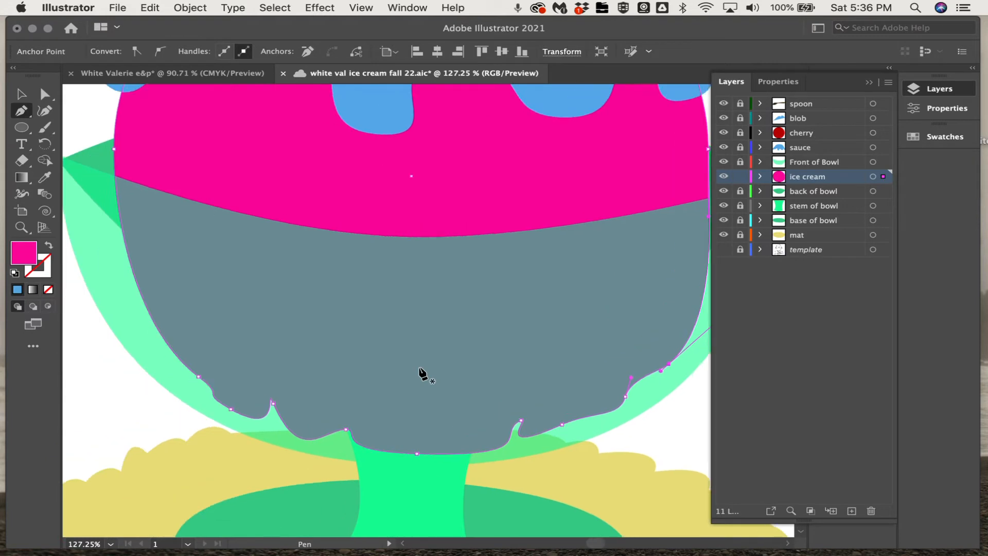
# Step: Reposition the lower-left anchor points of the ice cream outward and sharpen the notches along its left underside
pyautogui.press('super')
pyautogui.moveTo(260, 380); pyautogui.dragTo(230, 369)
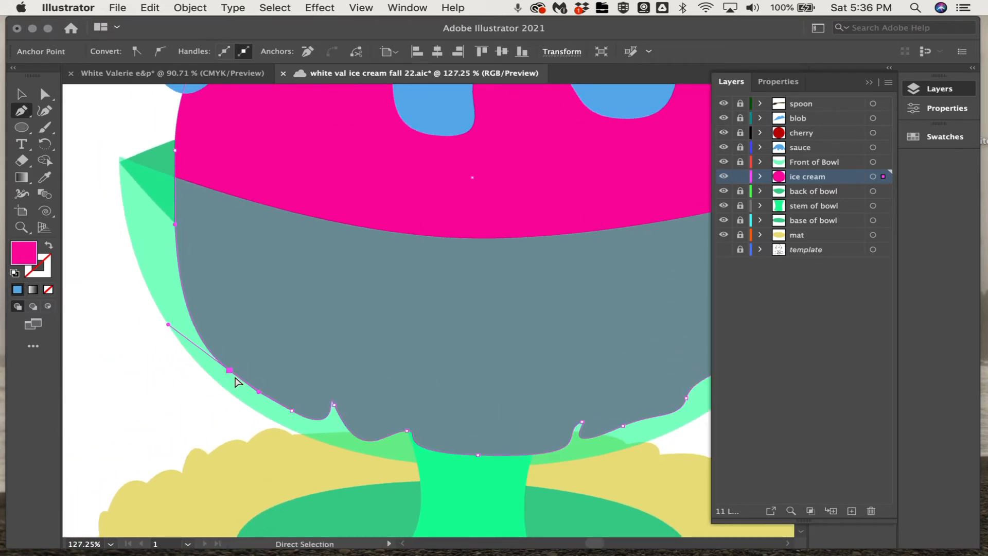
pyautogui.moveTo(290, 413); pyautogui.dragTo(339, 405)
pyautogui.moveTo(407, 430); pyautogui.dragTo(341, 452)
pyautogui.click(520, 371)
# Step: Add an anchor point on the ice cream's right edge, pull it inward into a small notch, and deselect the shape
pyautogui.scroll(-5, 523, 373)
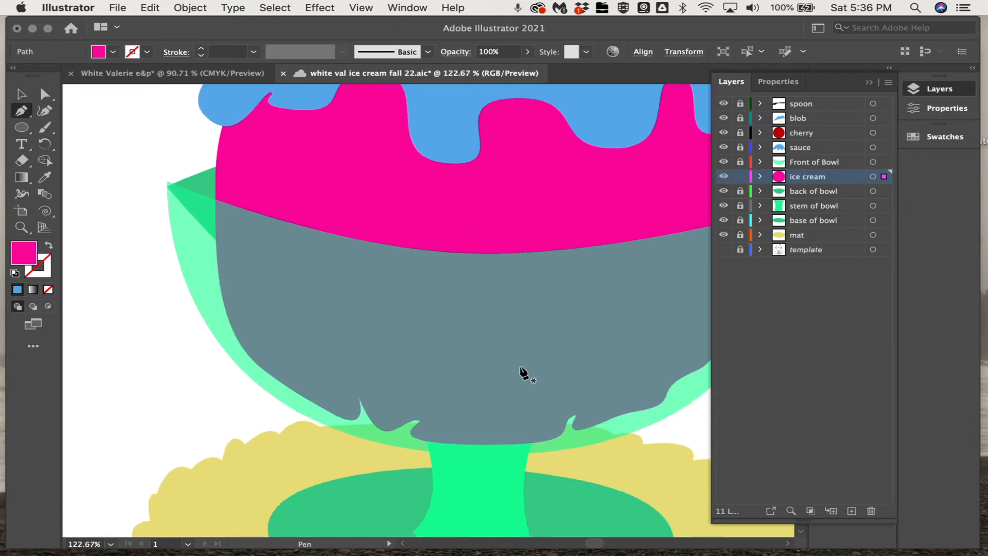
pyautogui.hscroll(5, 523, 373)
pyautogui.scroll(1, 524, 374)
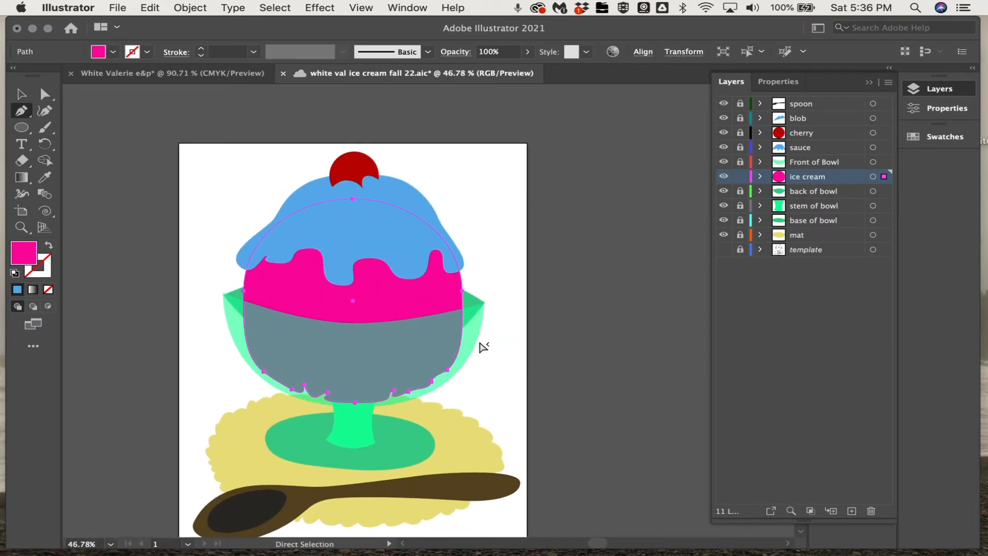
pyautogui.click(458, 356)
pyautogui.moveTo(459, 358)
pyautogui.mouseDown()
pyautogui.moveTo(445, 359)
pyautogui.moveTo(453, 370)
pyautogui.moveTo(468, 336)
pyautogui.moveTo(447, 354)
pyautogui.moveTo(452, 348)
pyautogui.mouseUp()
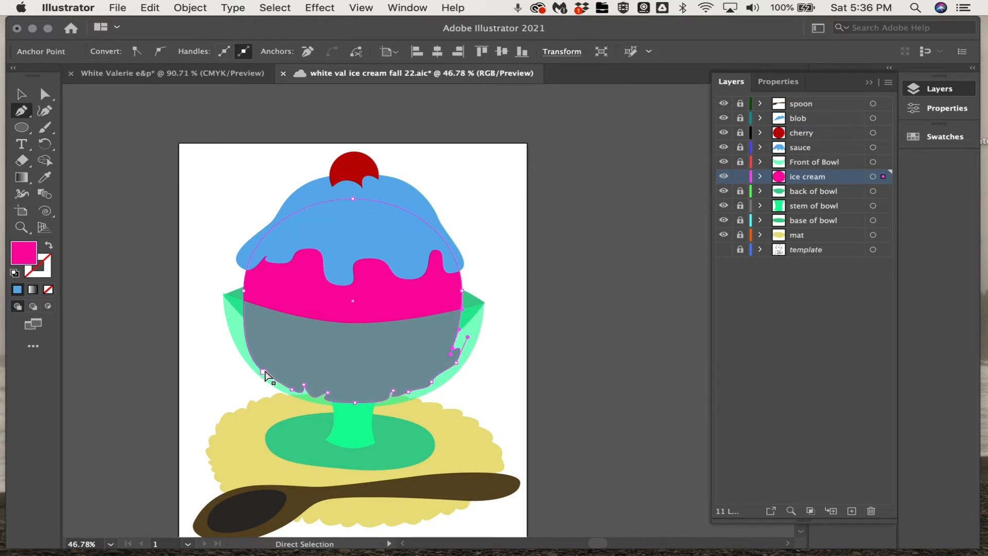
pyautogui.keyDown('super'); pyautogui.click(229, 370); pyautogui.keyUp('super')
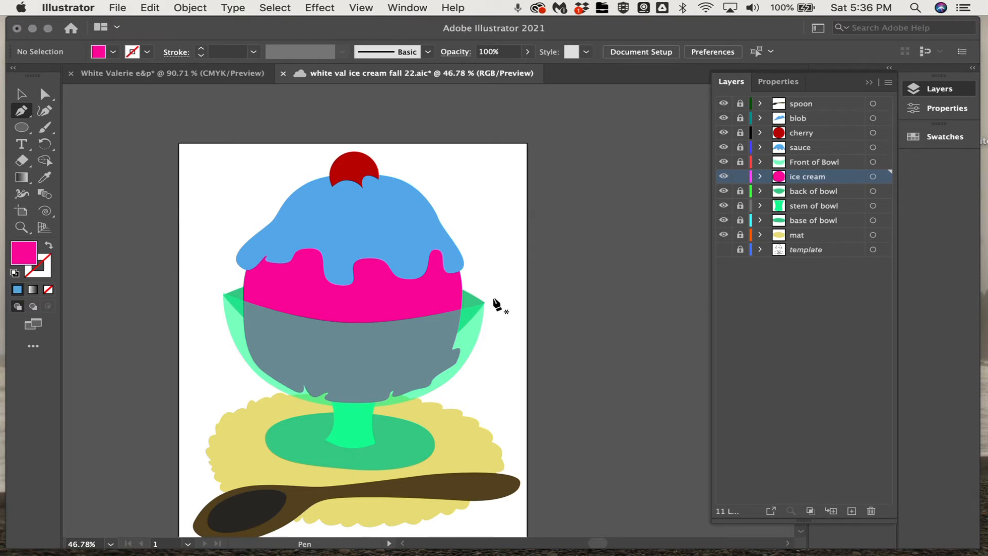
# Step: Create a new layer named sprinkles at the top of the layer stack
pyautogui.click(20, 95)
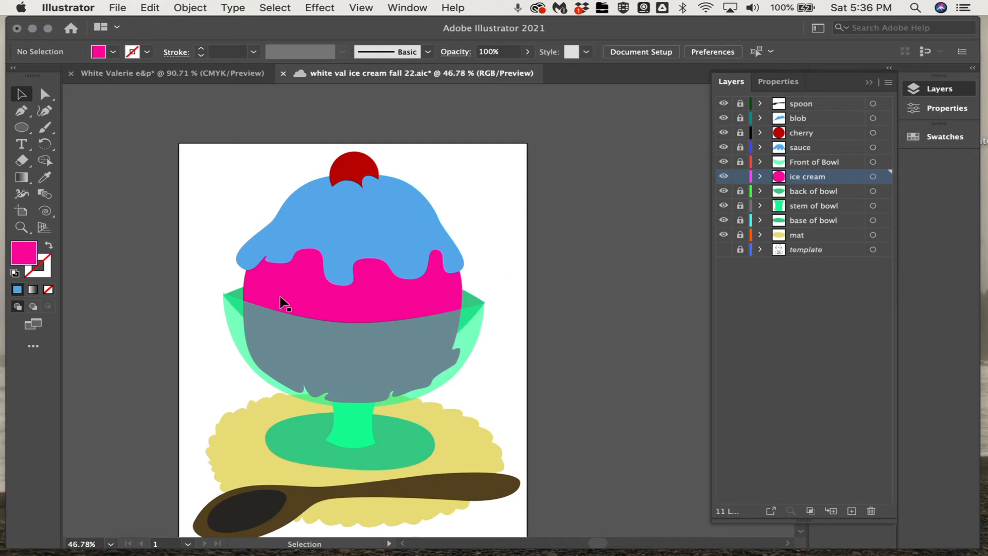
pyautogui.scroll(5, 333, 288)
pyautogui.hscroll(-3, 332, 288)
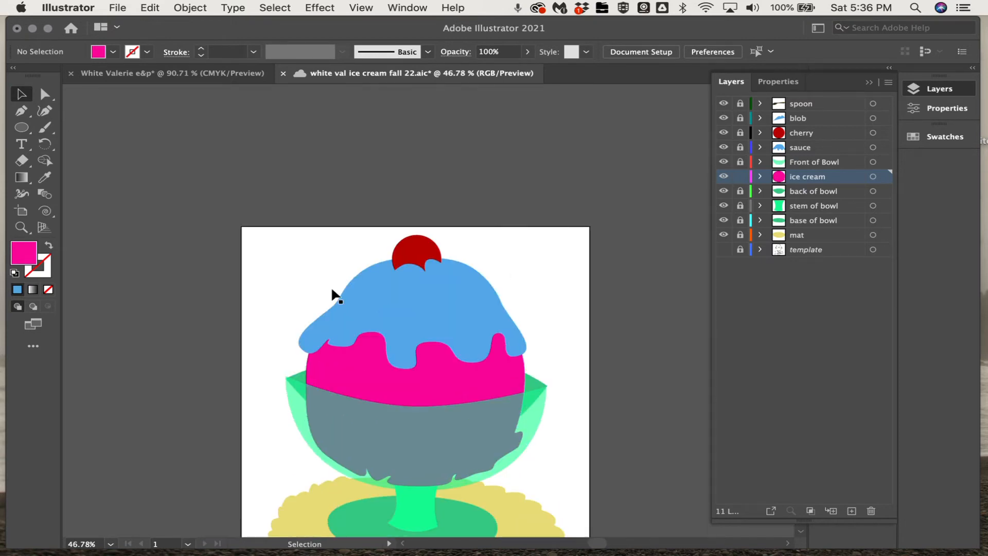
pyautogui.scroll(5, 399, 410)
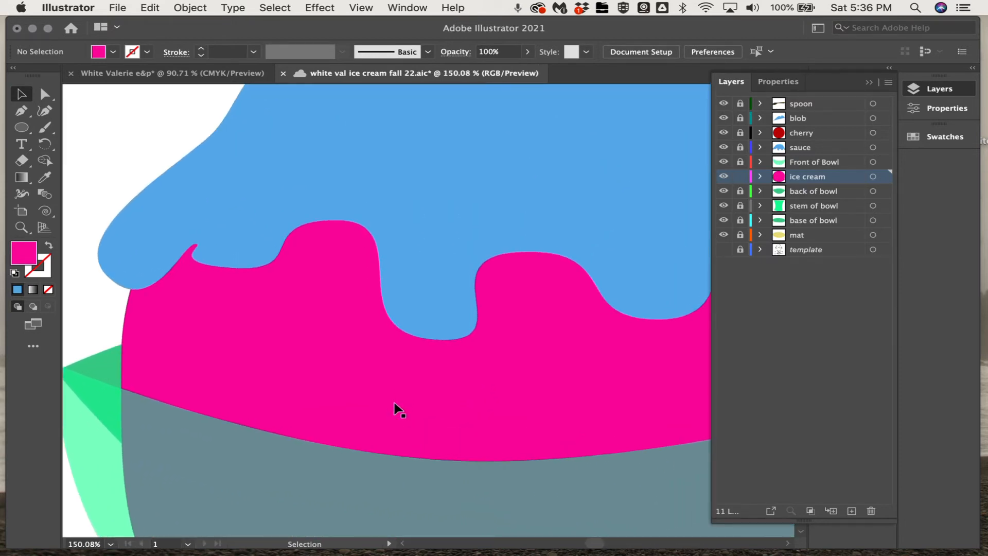
pyautogui.scroll(5, 399, 411)
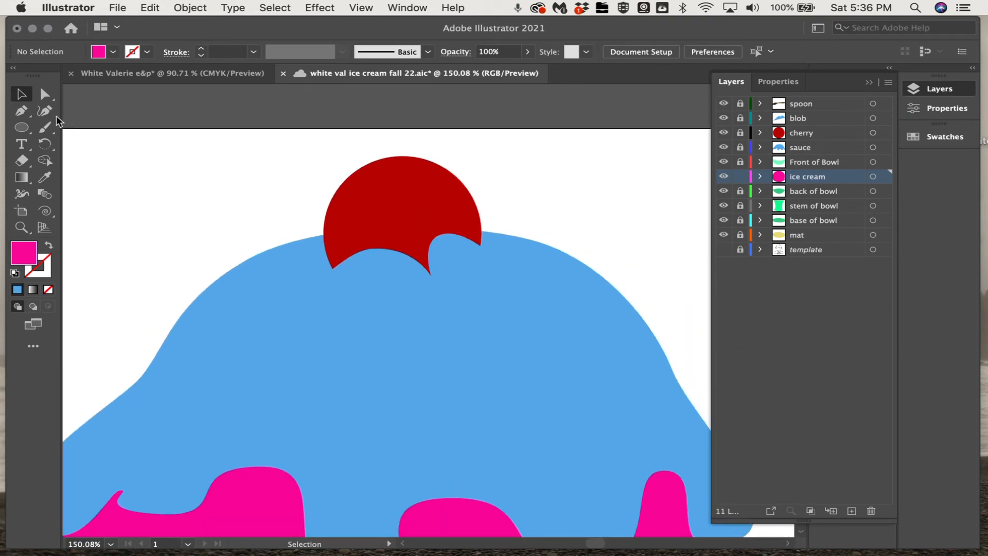
pyautogui.click(28, 111)
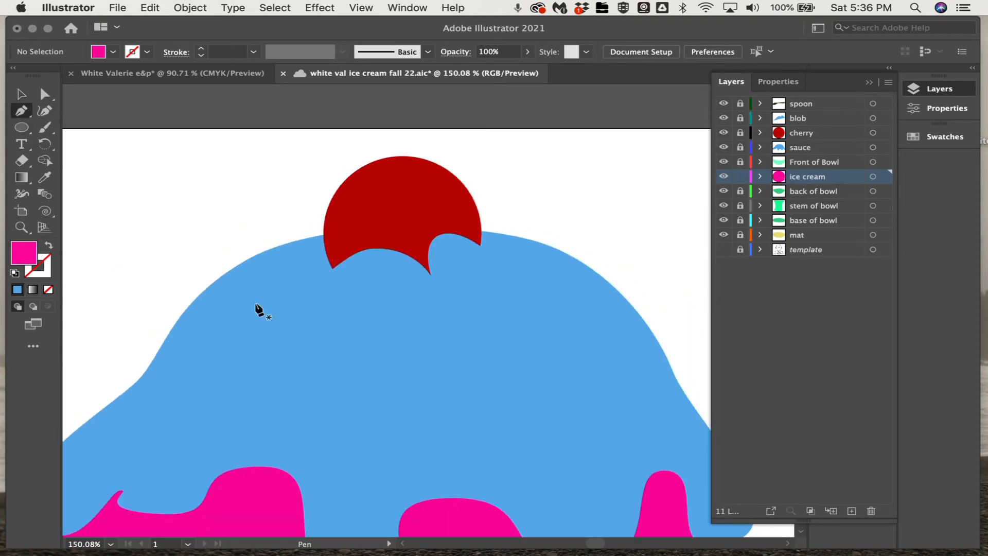
pyautogui.click(852, 510)
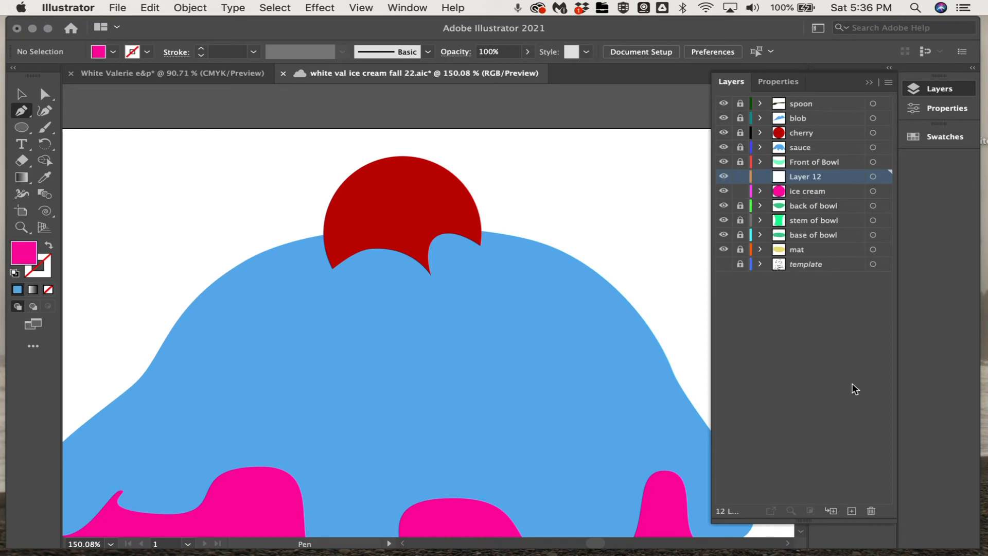
pyautogui.moveTo(811, 163); pyautogui.dragTo(810, 107)
pyautogui.write('d')
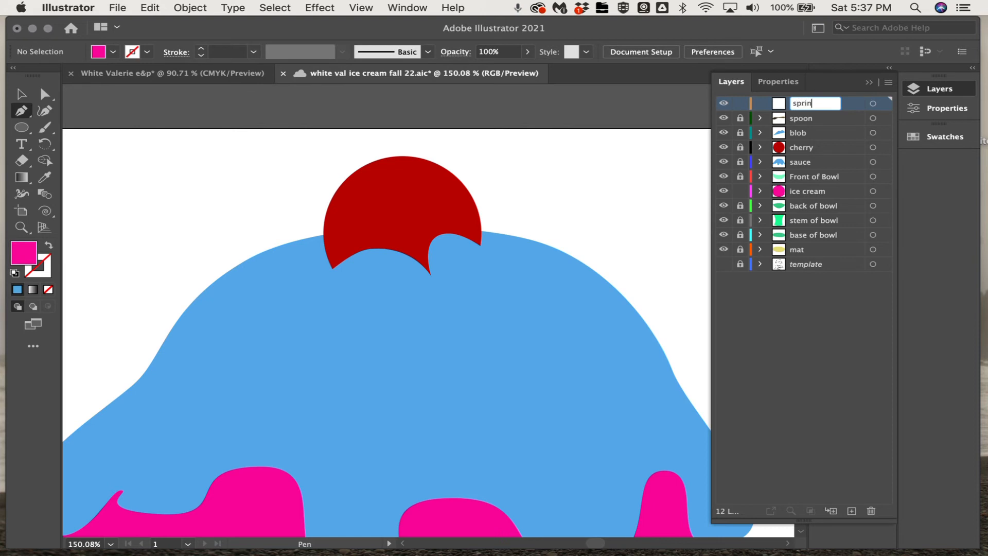
pyautogui.press('Return')
# Step: Draw a short diagonal line about 0.25 in wide and 0.22 in high on the blue sauce below the cherry and select it
pyautogui.click(283, 363)
pyautogui.moveTo(319, 334); pyautogui.dragTo(317, 335)
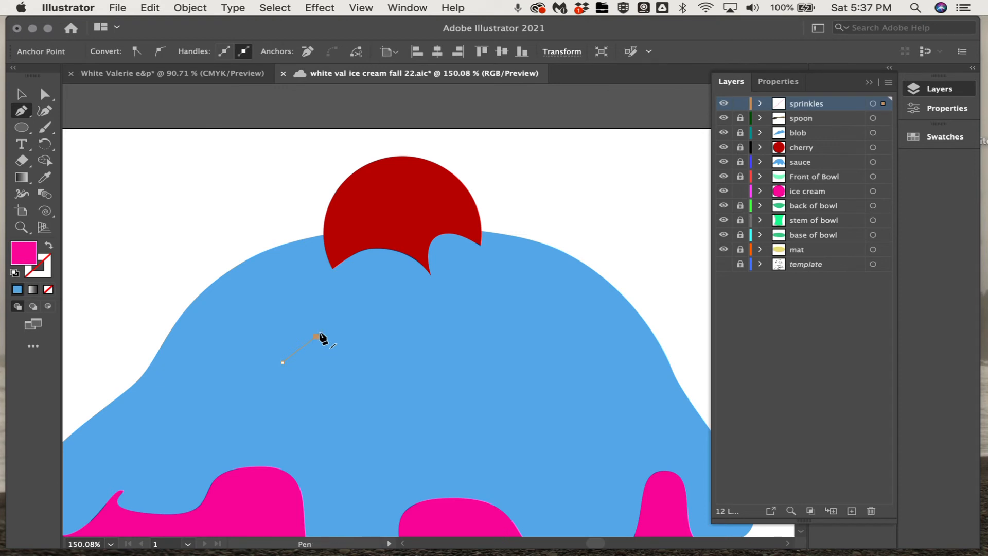
pyautogui.click(21, 95)
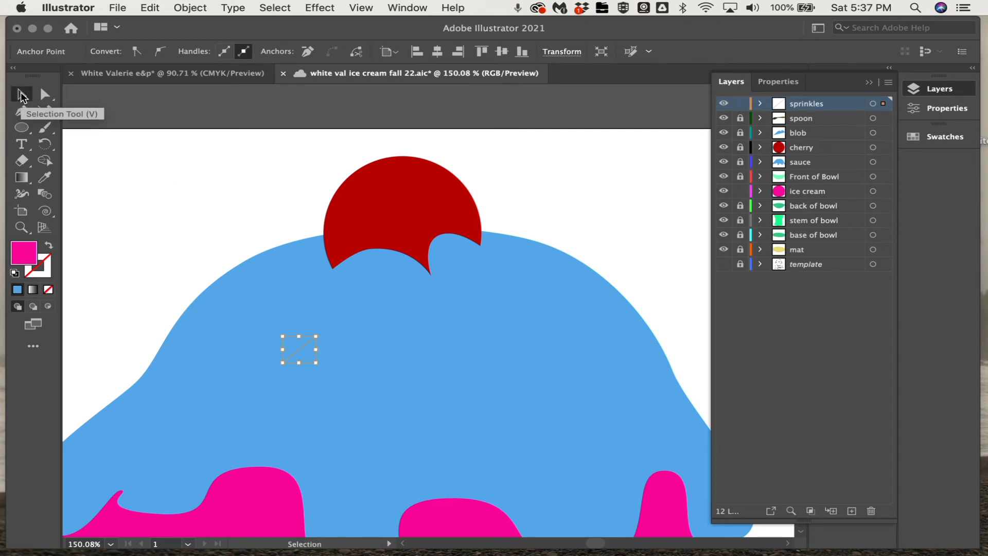
pyautogui.click(295, 348)
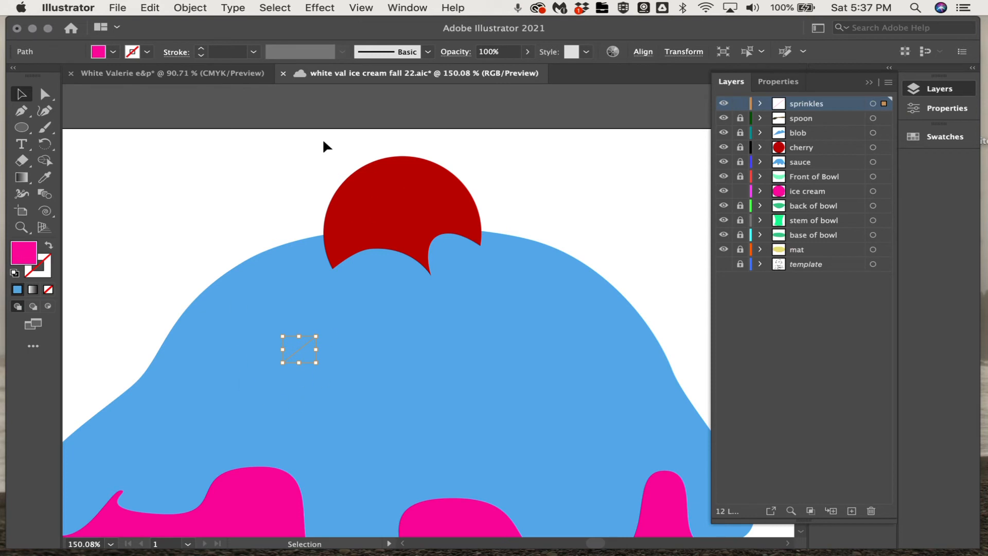
# Step: Swap the sprinkle line's fill and stroke so it has a pink stroke and no fill
pyautogui.click(776, 82)
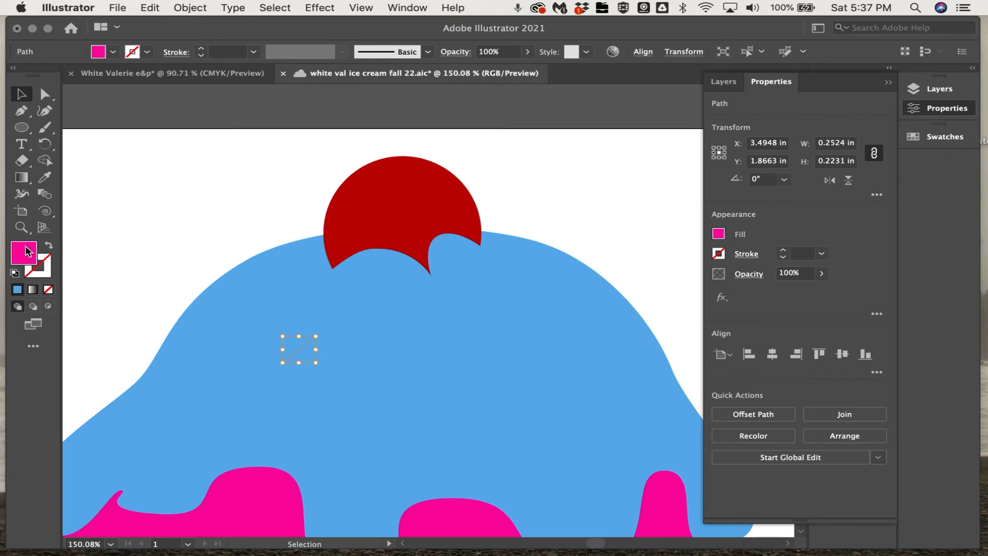
pyautogui.click(49, 246)
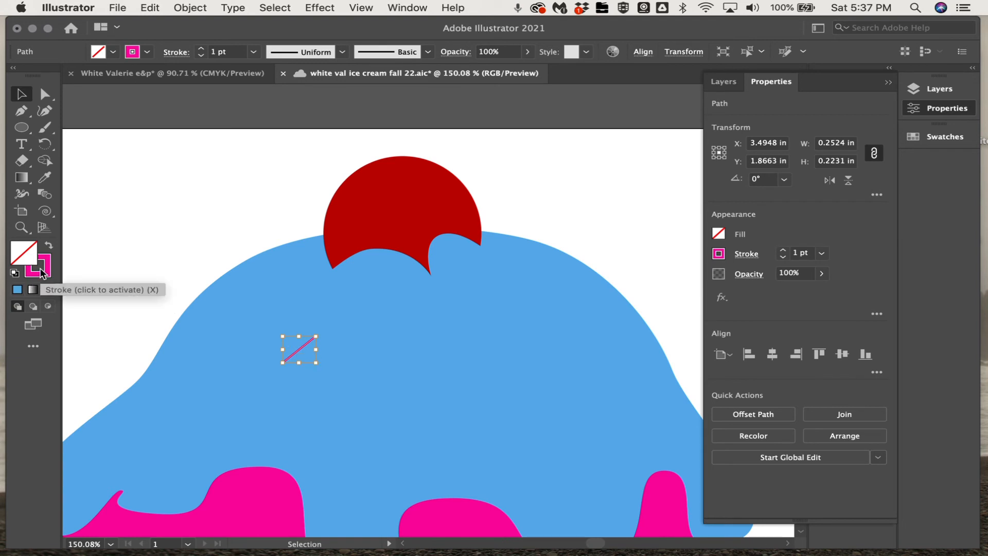
pyautogui.click(20, 252)
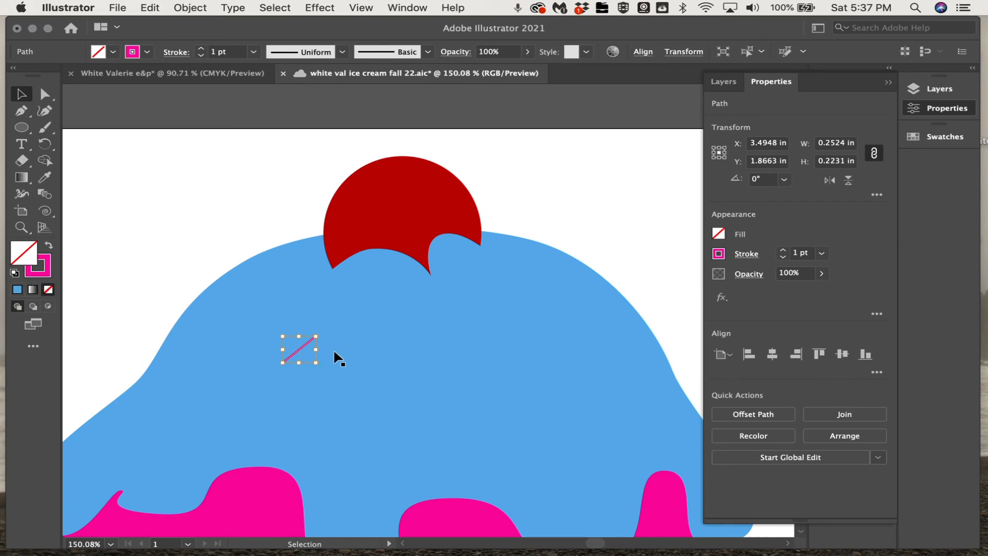
# Step: Set the sprinkle line's stroke weight to 7 pt
pyautogui.click(784, 250)
pyautogui.click(783, 249)
pyautogui.click(783, 250)
pyautogui.click(783, 250)
pyautogui.click(783, 250)
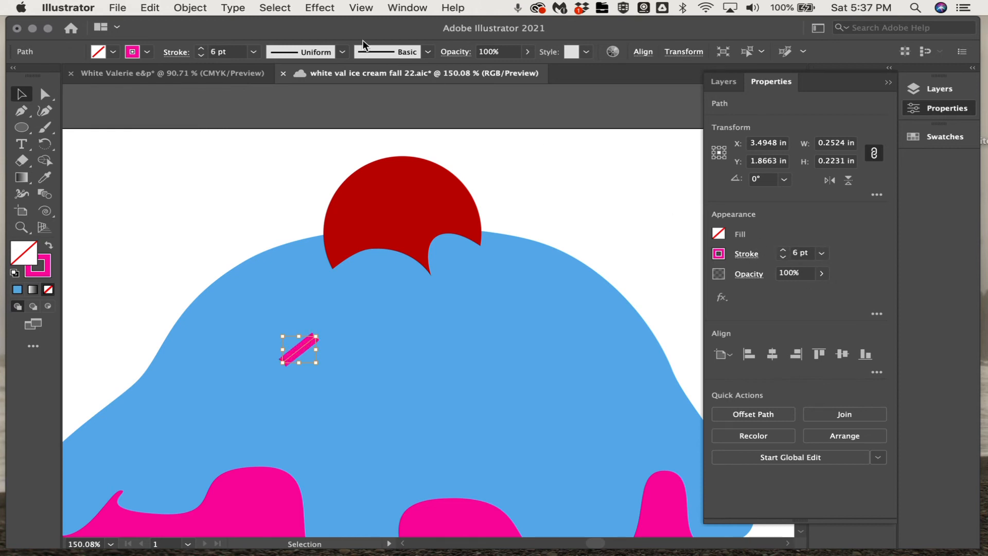
pyautogui.click(201, 48)
pyautogui.click(201, 48)
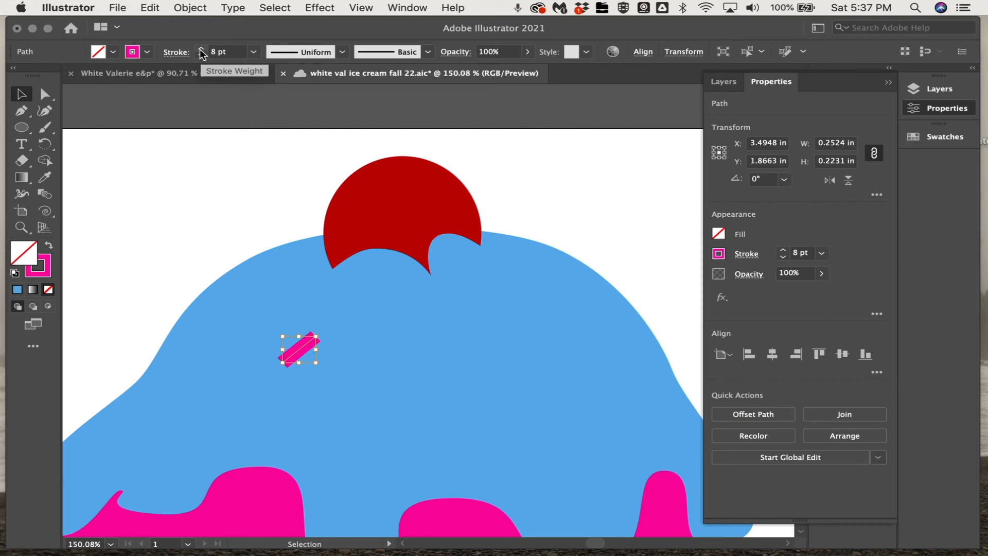
pyautogui.click(202, 56)
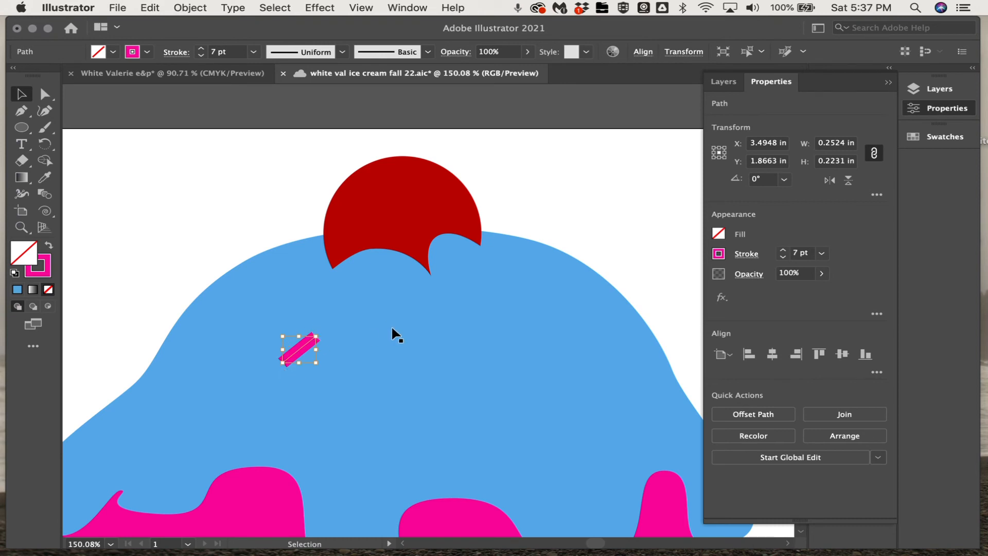
# Step: Open the Stroke settings, separate them from their panel group, and show all stroke options
pyautogui.click(402, 7)
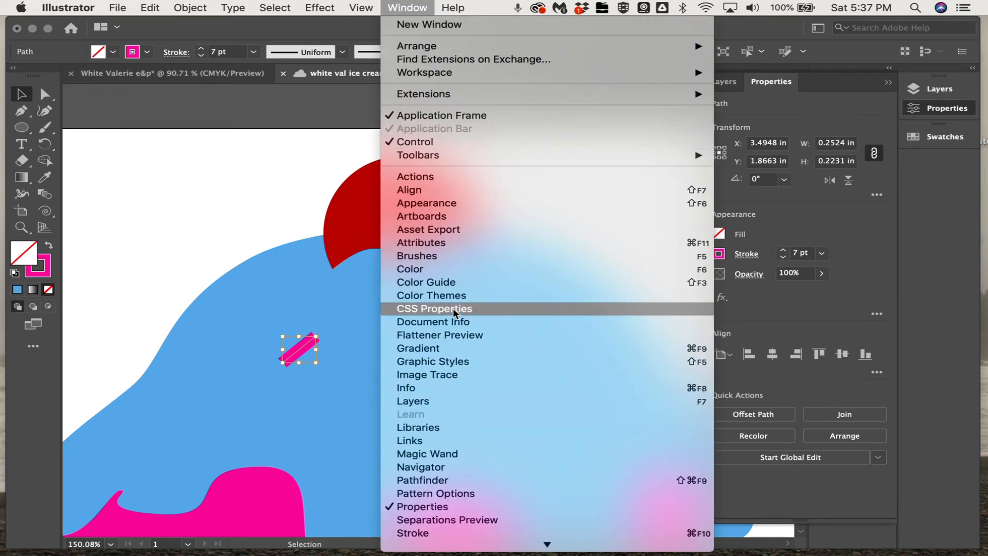
pyautogui.scroll(-5, 455, 314)
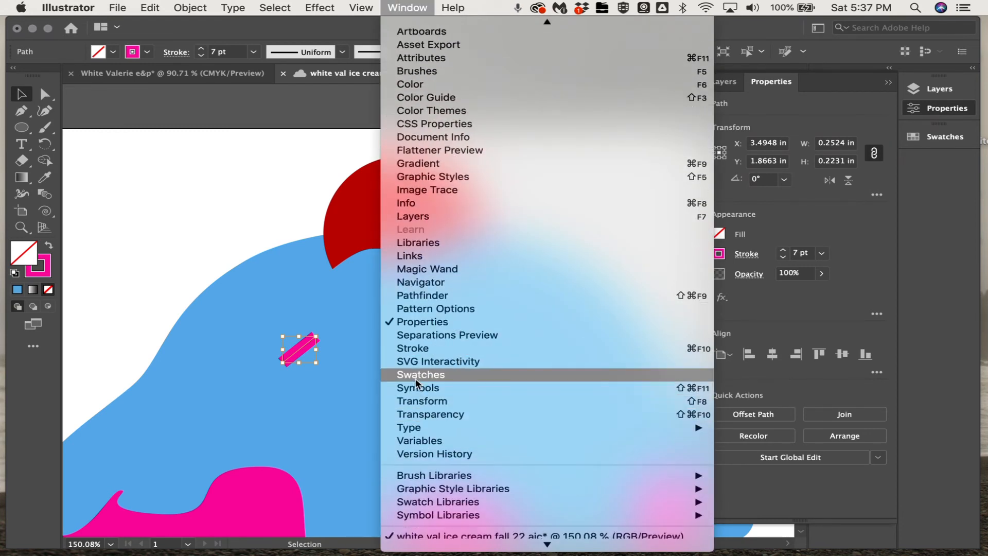
pyautogui.click(411, 349)
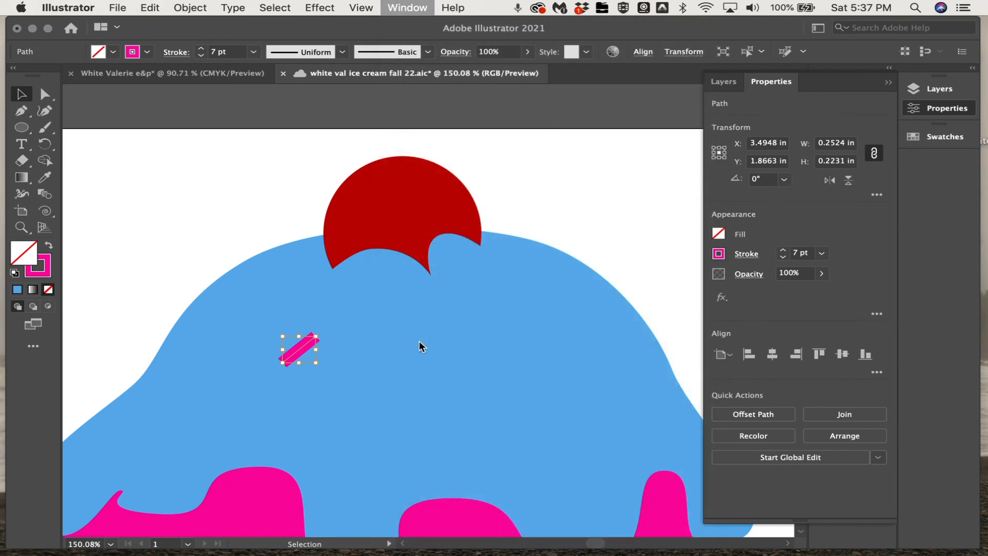
pyautogui.click(799, 130)
pyautogui.click(837, 132)
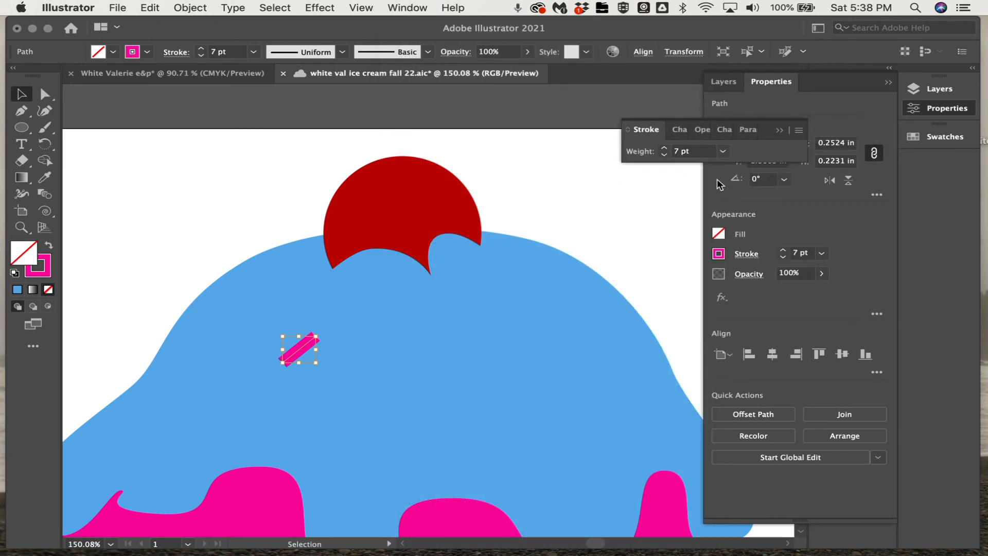
pyautogui.moveTo(635, 128)
pyautogui.mouseDown()
pyautogui.moveTo(488, 113)
pyautogui.moveTo(426, 137)
pyautogui.mouseUp()
pyautogui.click(779, 130)
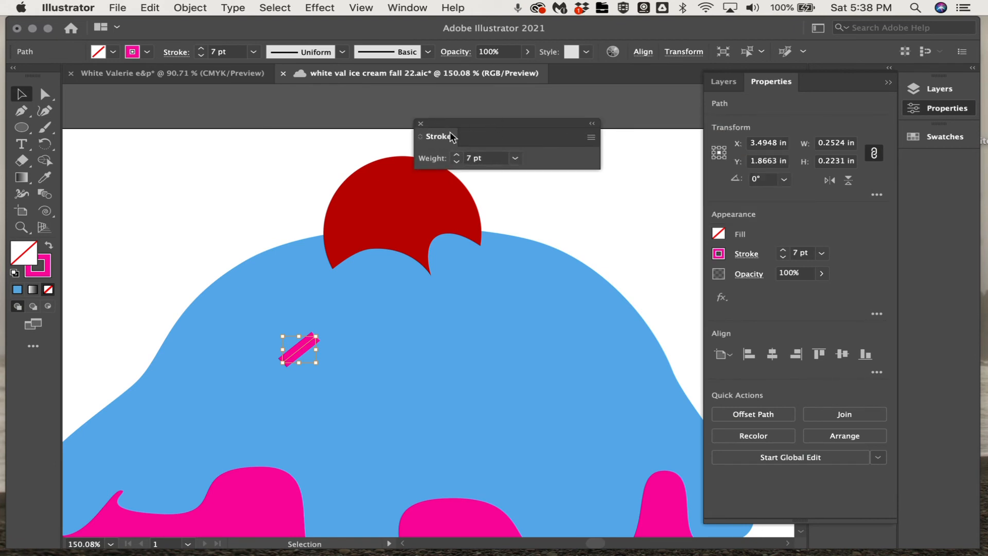
pyautogui.click(594, 140)
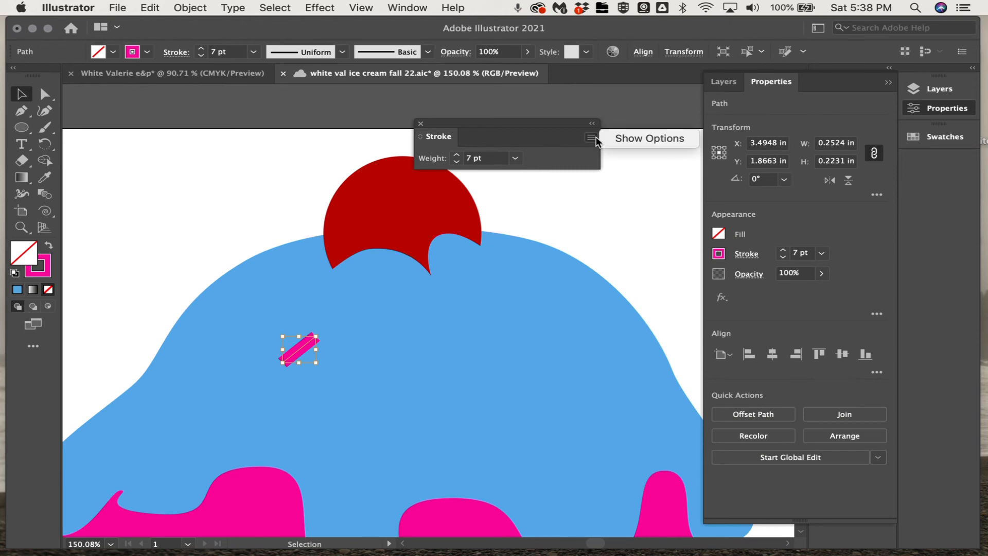
pyautogui.click(641, 137)
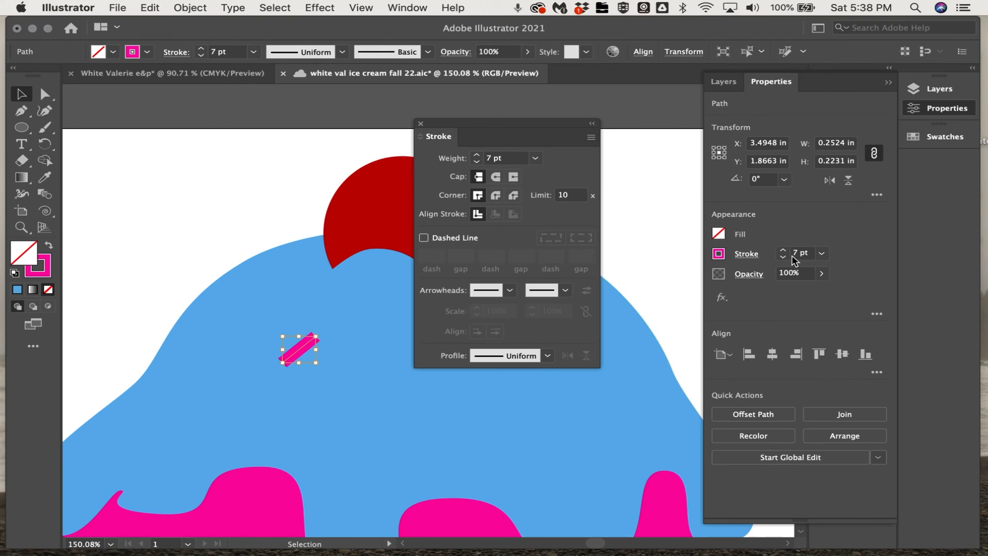
# Step: Save the document and give the selected sprinkle line round caps
pyautogui.press('cmd+s')
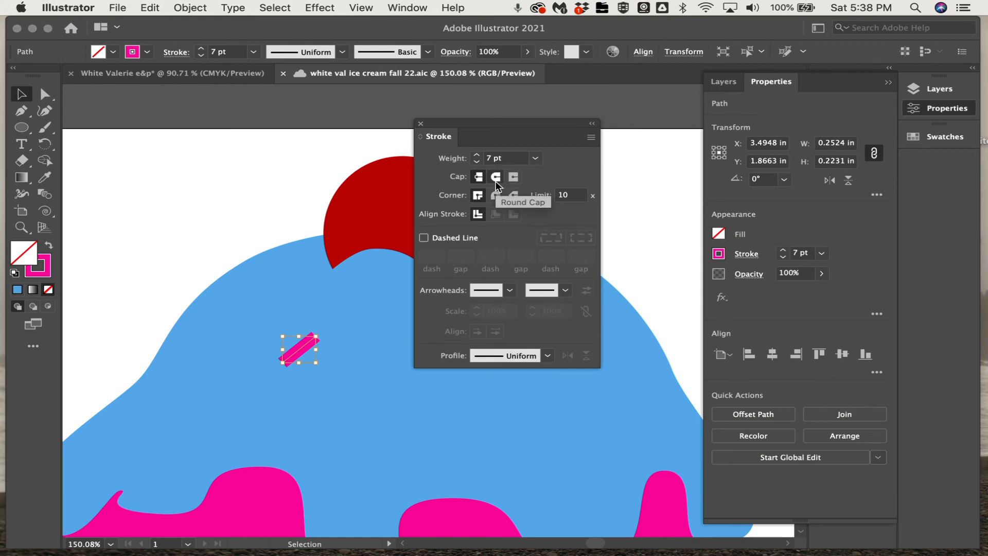
pyautogui.click(497, 179)
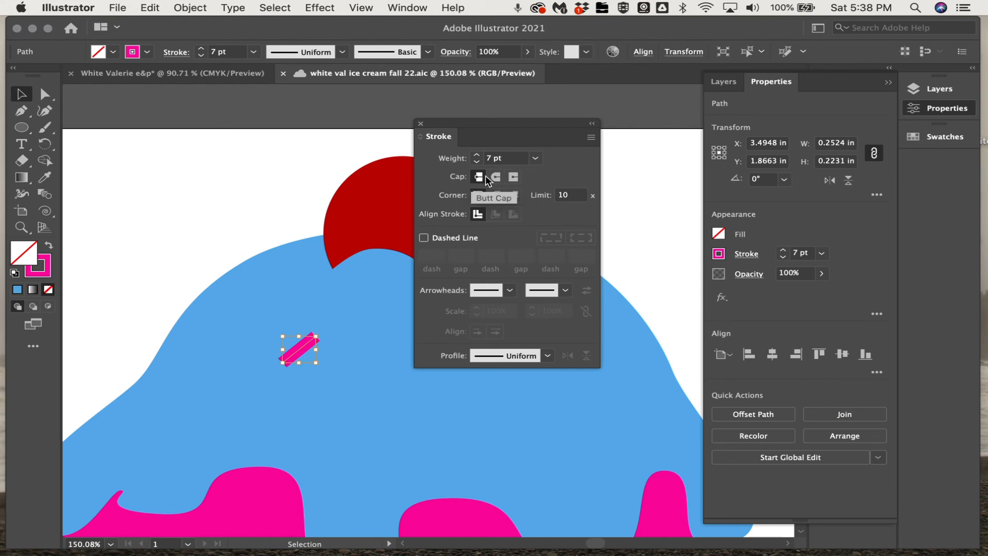
pyautogui.click(497, 178)
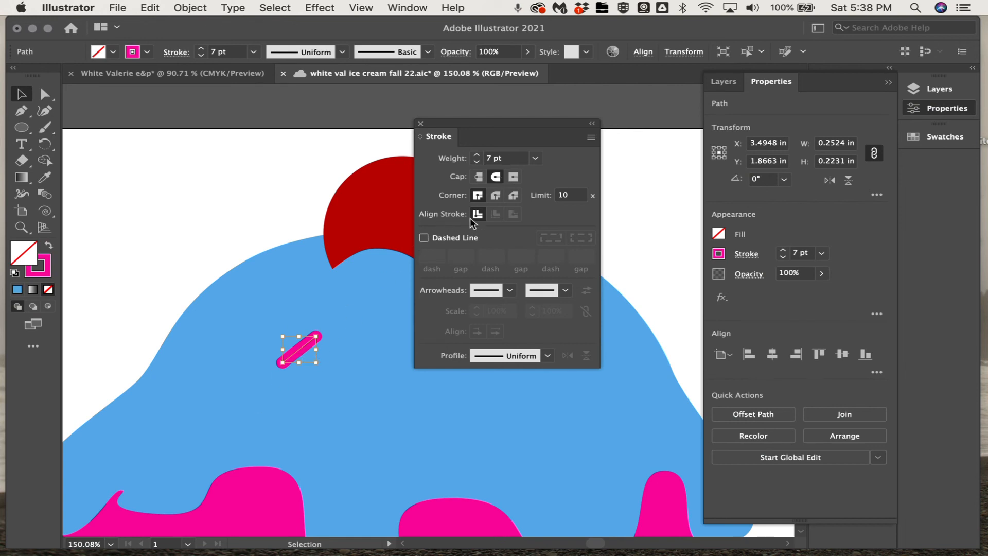
# Step: Try tapered width profiles on the sprinkle line and return it to the Uniform profile
pyautogui.click(534, 360)
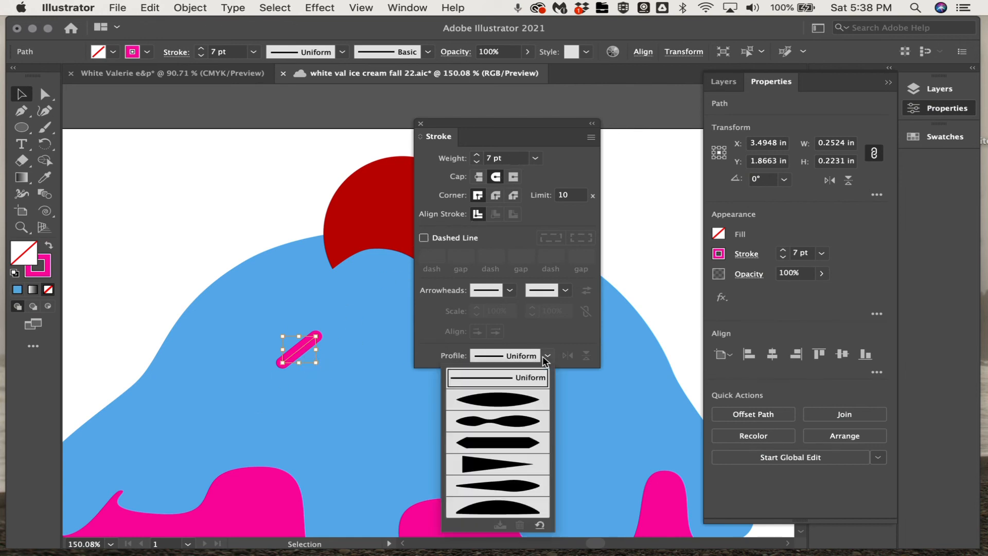
pyautogui.click(516, 403)
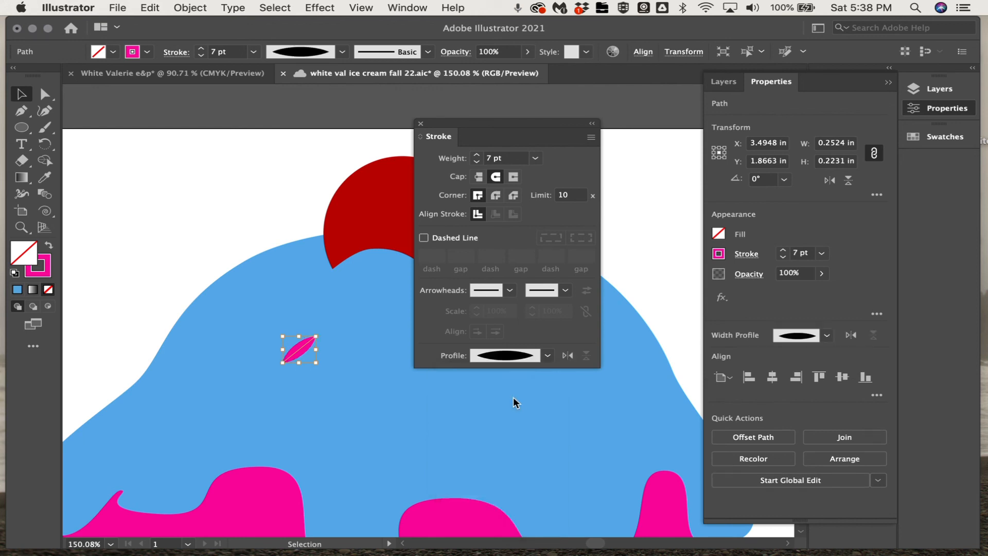
pyautogui.click(548, 355)
pyautogui.click(502, 485)
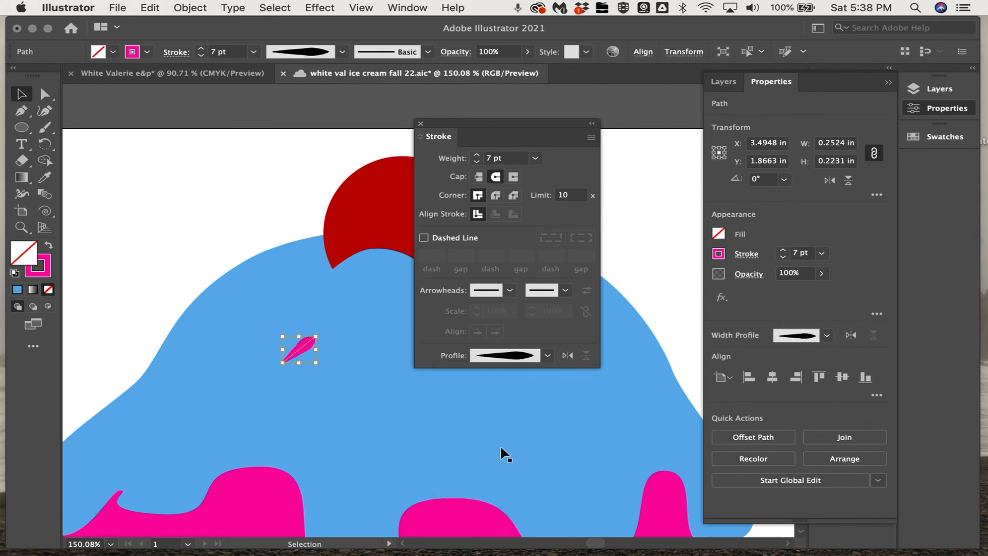
pyautogui.click(548, 356)
pyautogui.click(503, 400)
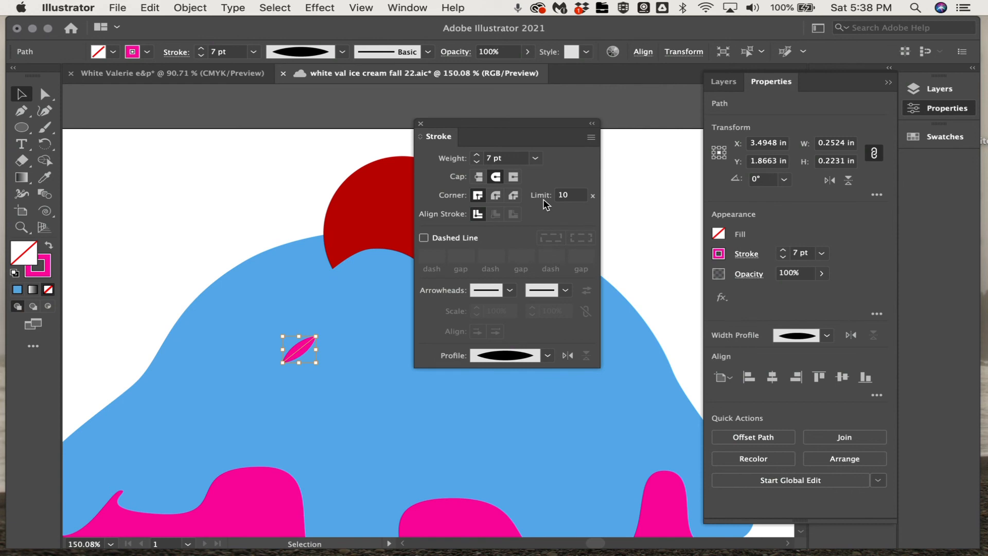
pyautogui.click(537, 355)
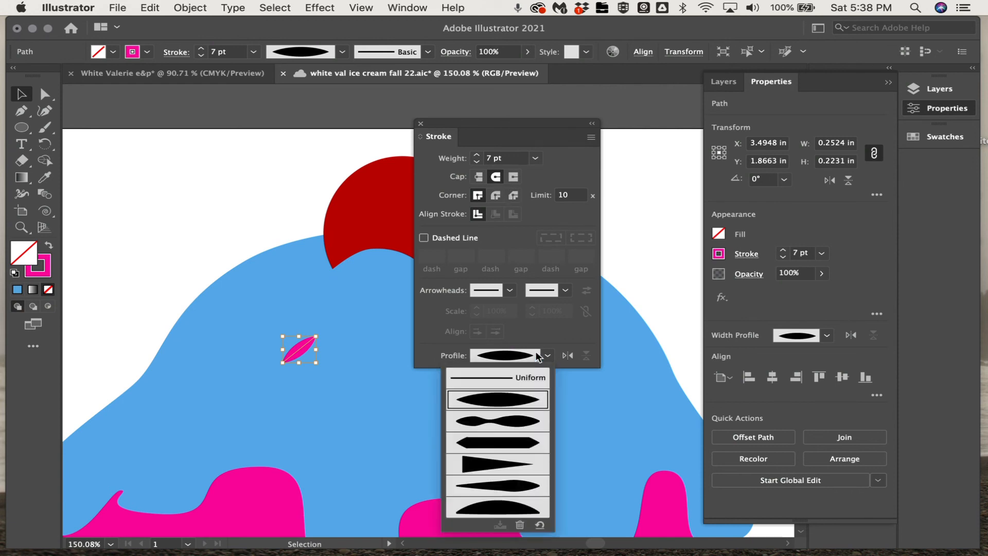
pyautogui.click(506, 381)
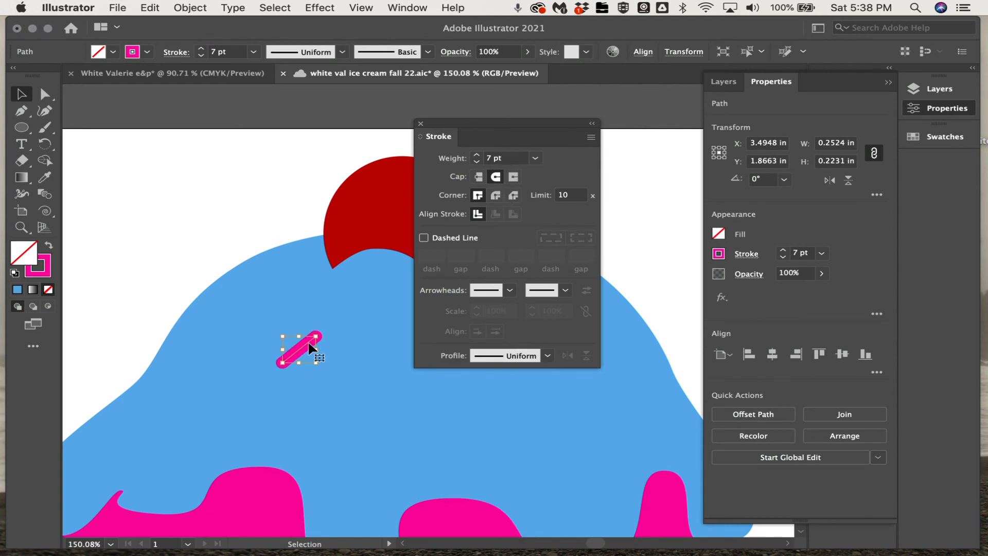
# Step: Set the sprinkle's stroke weight to 9 pt and close the Stroke settings
pyautogui.click(477, 156)
pyautogui.click(477, 156)
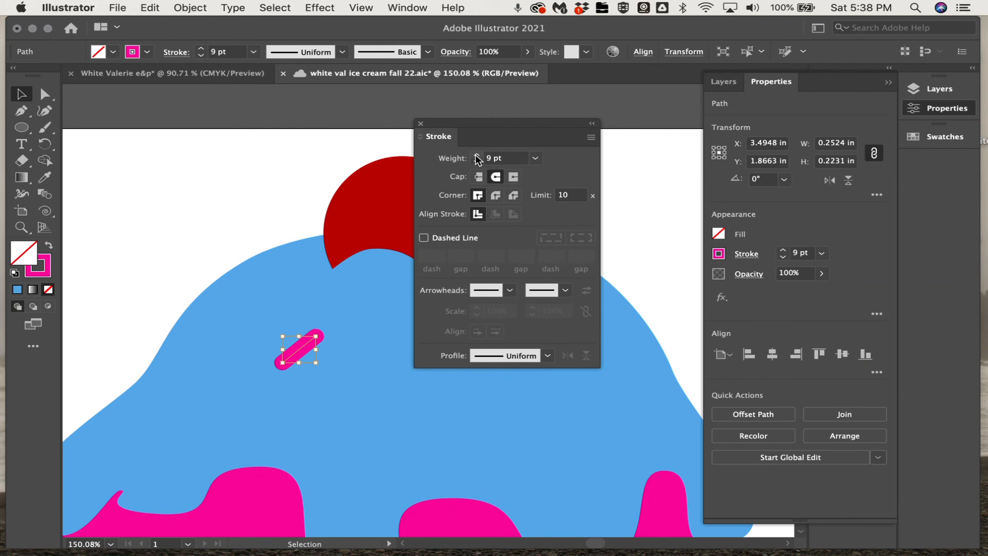
pyautogui.click(421, 125)
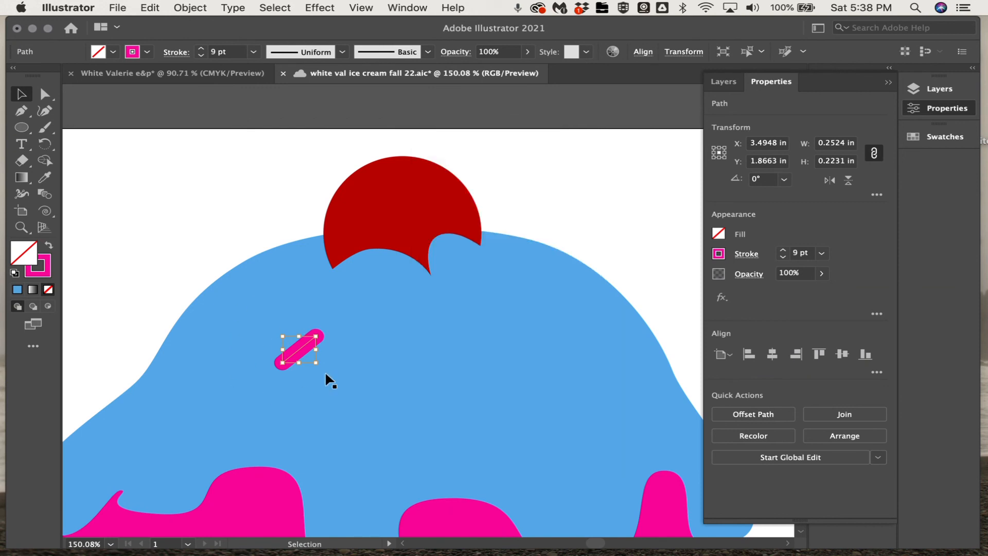
# Step: Copy and paste the pink sprinkle, and rotate the copy below the cherry so it slants the opposite way
pyautogui.click(446, 517)
pyautogui.click(311, 353)
pyautogui.press('super+c')
pyautogui.press('super+v')
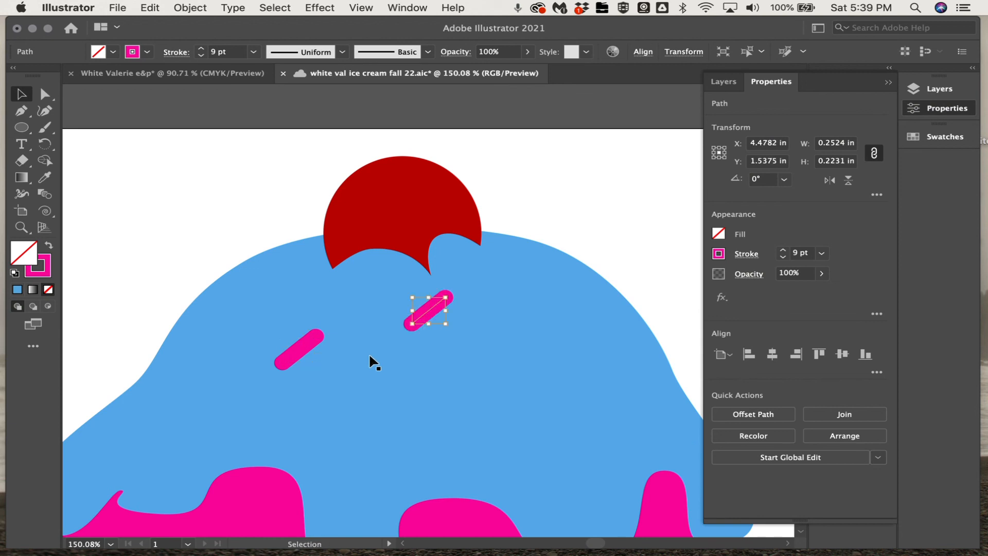
pyautogui.moveTo(455, 312); pyautogui.dragTo(453, 289)
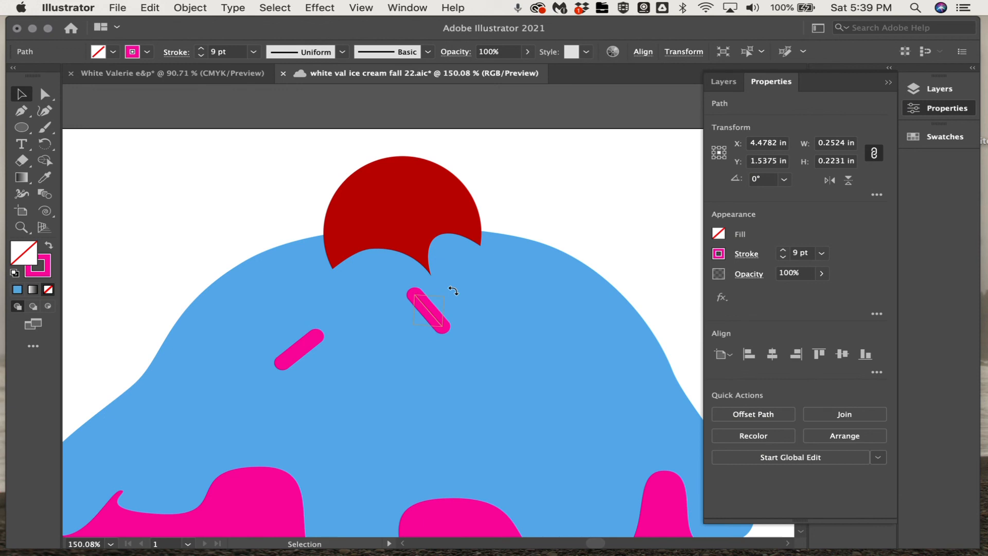
# Step: Duplicate both pink sprinkles together and spread the copies lower on the blue sauce at different angles
pyautogui.keyDown('shift'); pyautogui.click(302, 354); pyautogui.keyUp('shift')
pyautogui.press('a')
pyautogui.press('v')
pyautogui.click(325, 368)
pyautogui.click(310, 351)
pyautogui.keyDown('shift'); pyautogui.click(427, 311); pyautogui.keyUp('shift')
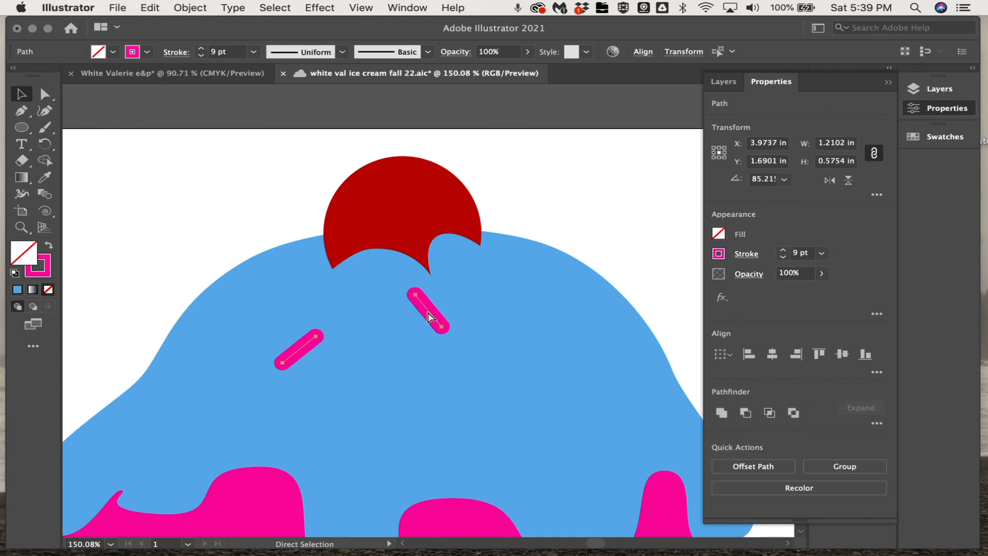
pyautogui.moveTo(428, 317); pyautogui.dragTo(495, 297)
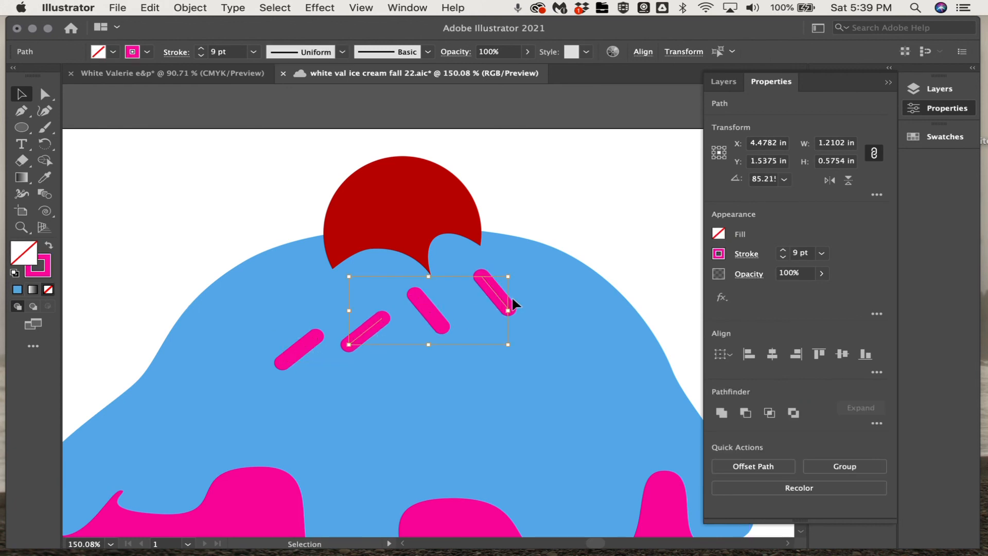
pyautogui.moveTo(515, 359); pyautogui.dragTo(518, 466)
pyautogui.click(577, 359)
# Step: Recolor the stroke of the sprinkle in the middle of the blue sauce to yellow
pyautogui.click(415, 386)
pyautogui.doubleClick(45, 275)
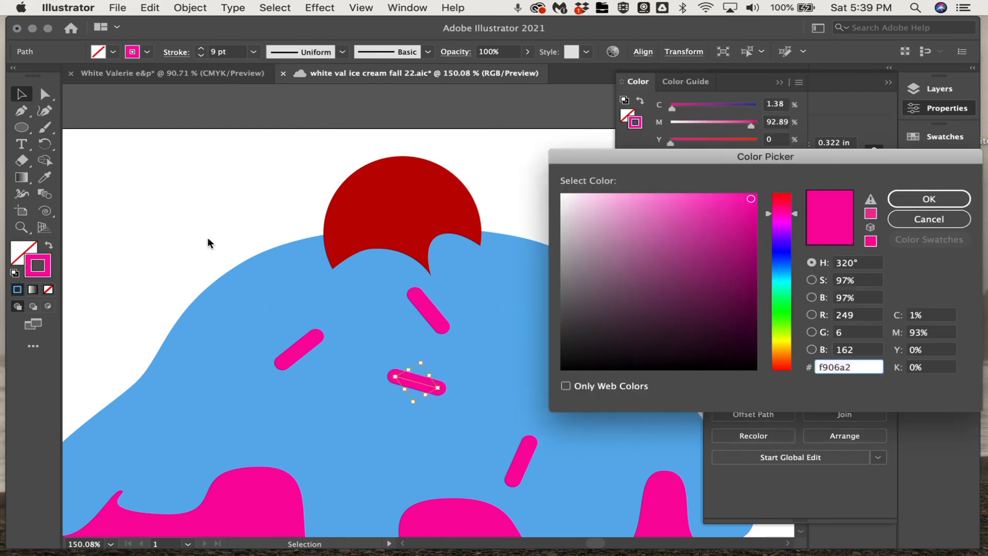
pyautogui.click(786, 344)
pyautogui.click(929, 199)
# Step: Recolor the lowest sprinkle's stroke to green with about C 77, M 0, Y 100, K 0, and deselect it
pyautogui.click(530, 451)
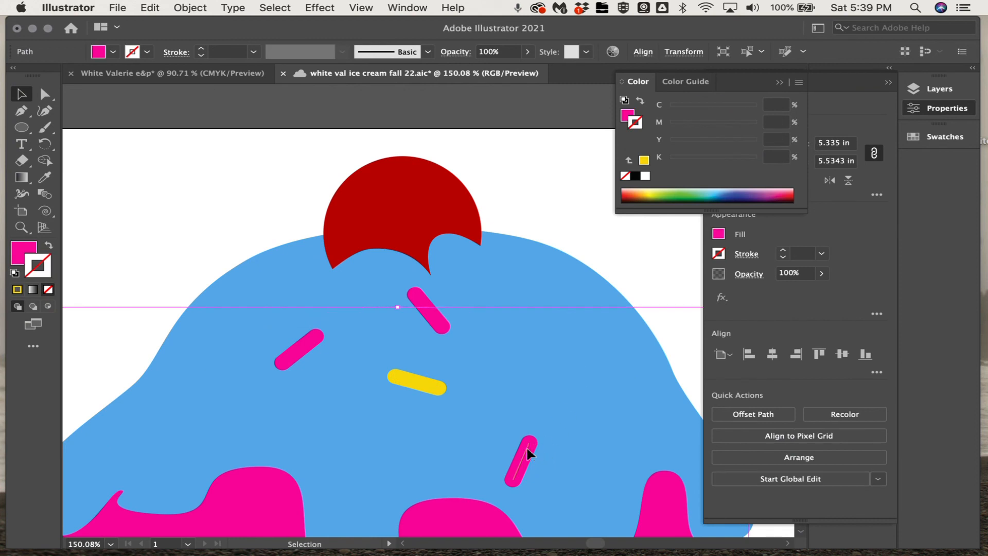
pyautogui.click(680, 190)
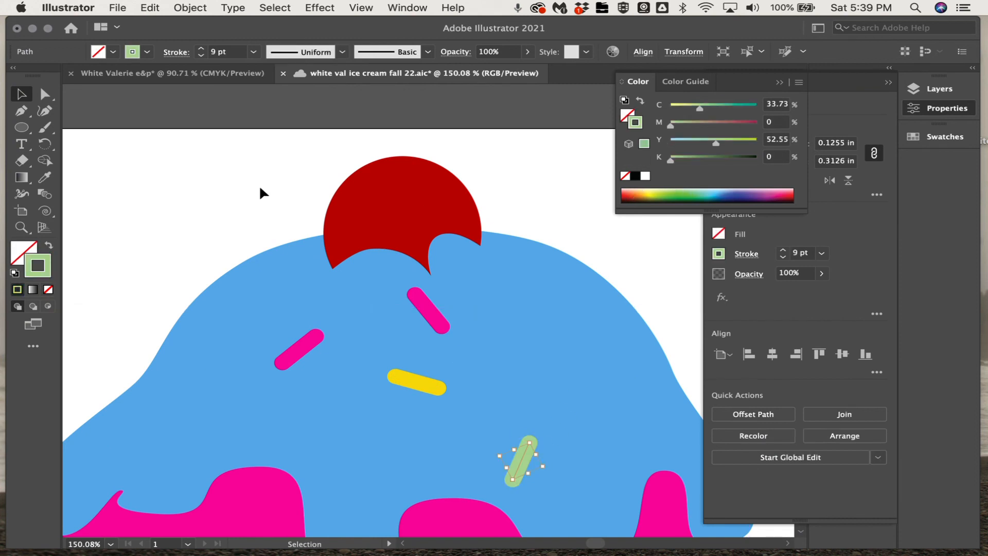
pyautogui.click(676, 196)
pyautogui.click(229, 217)
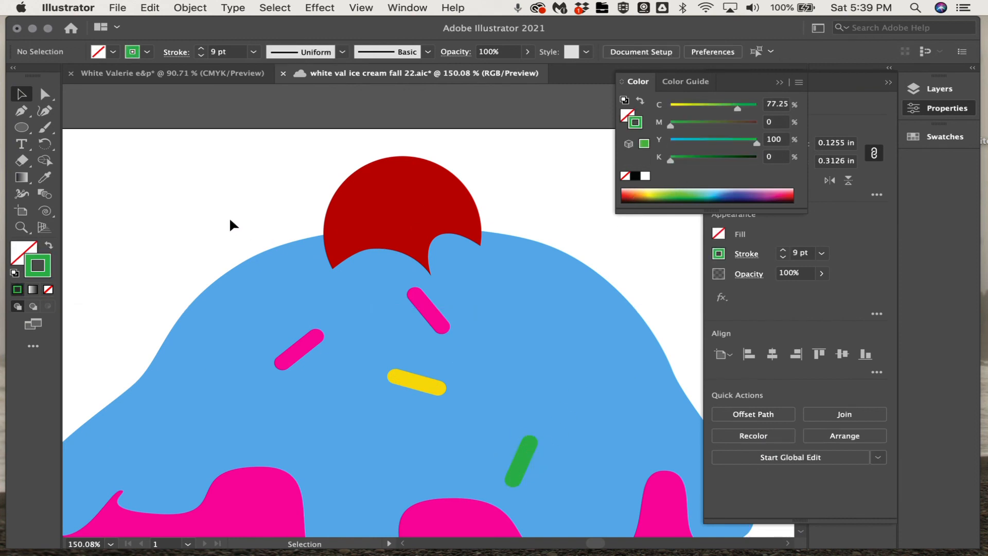
# Step: Zoom out to show the sundae as a whole and open the document's file commands
pyautogui.scroll(-5, 363, 273)
pyautogui.scroll(-1, 363, 281)
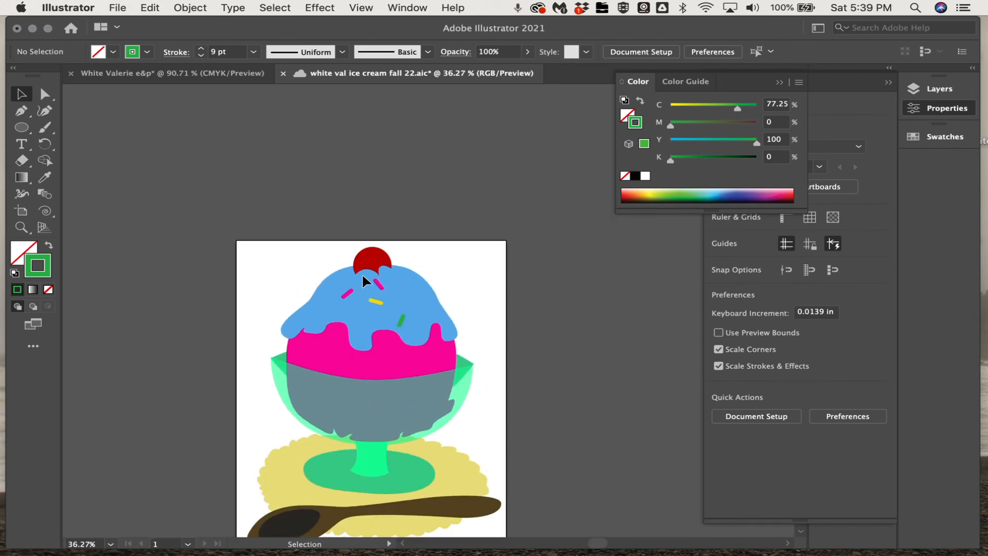
pyautogui.click(115, 5)
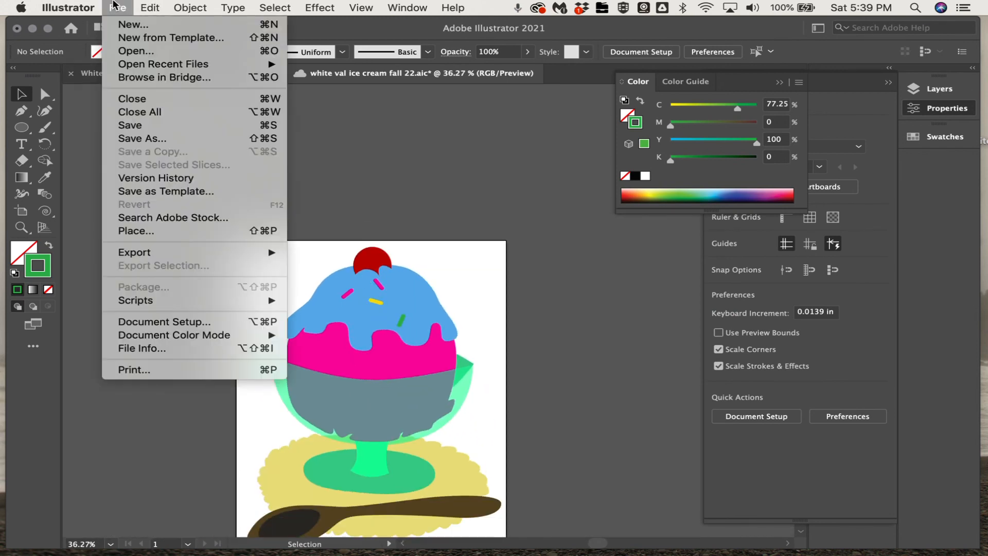